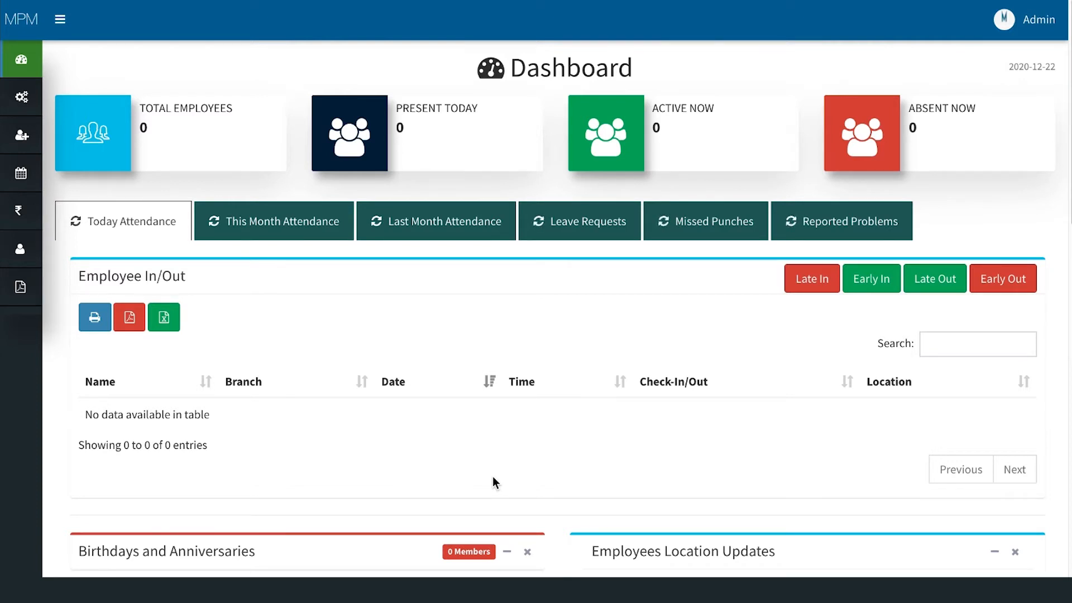
Step: Open the Shift Timings & Rules setup and start a new shift policy titled "Office Shift 1"
mouse_move(21, 97)
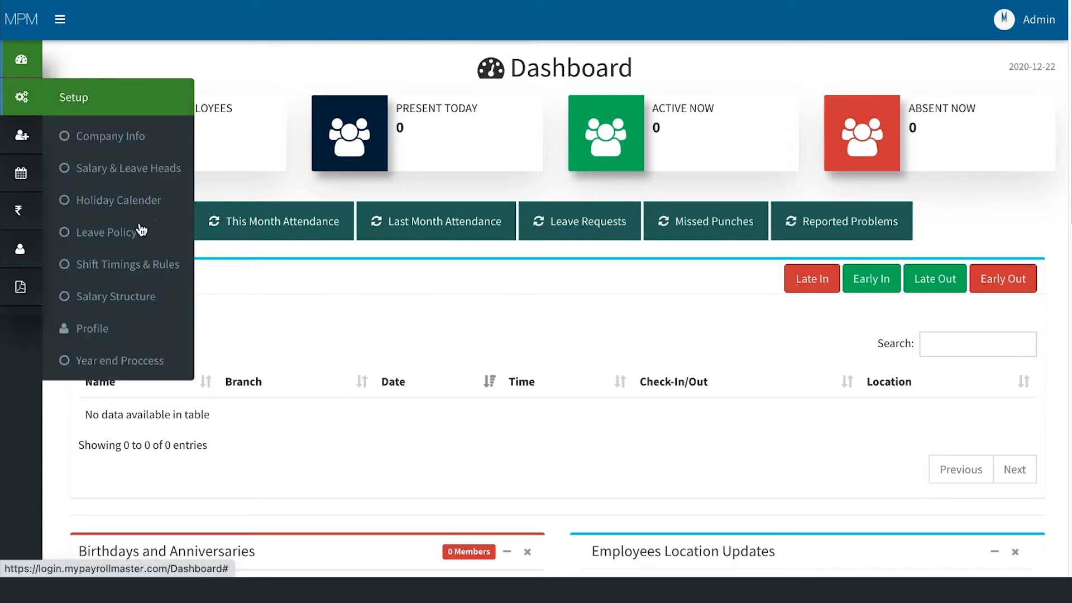
click(142, 265)
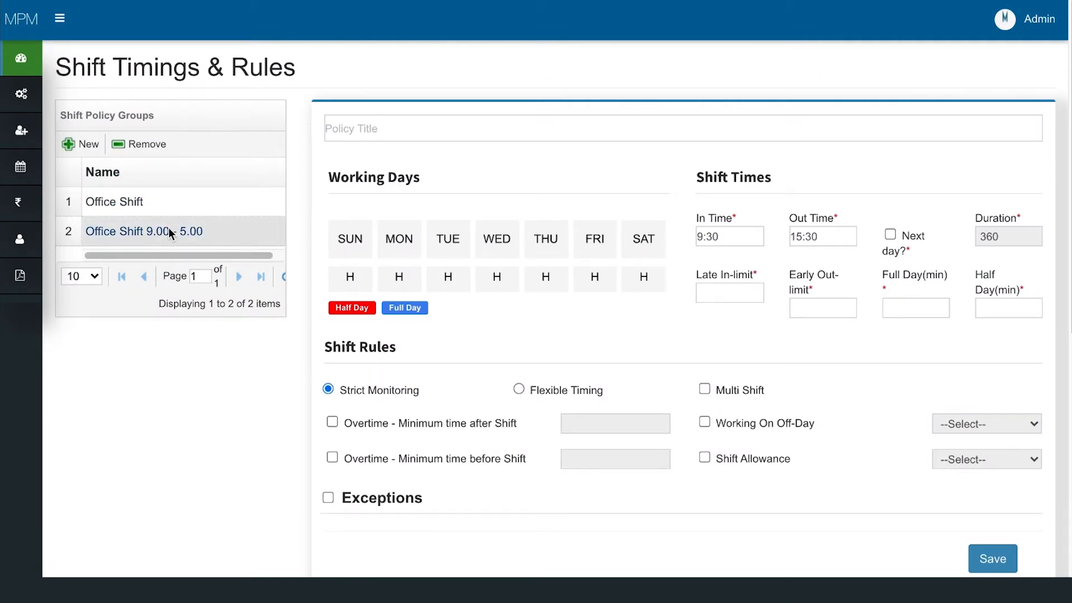
click(78, 148)
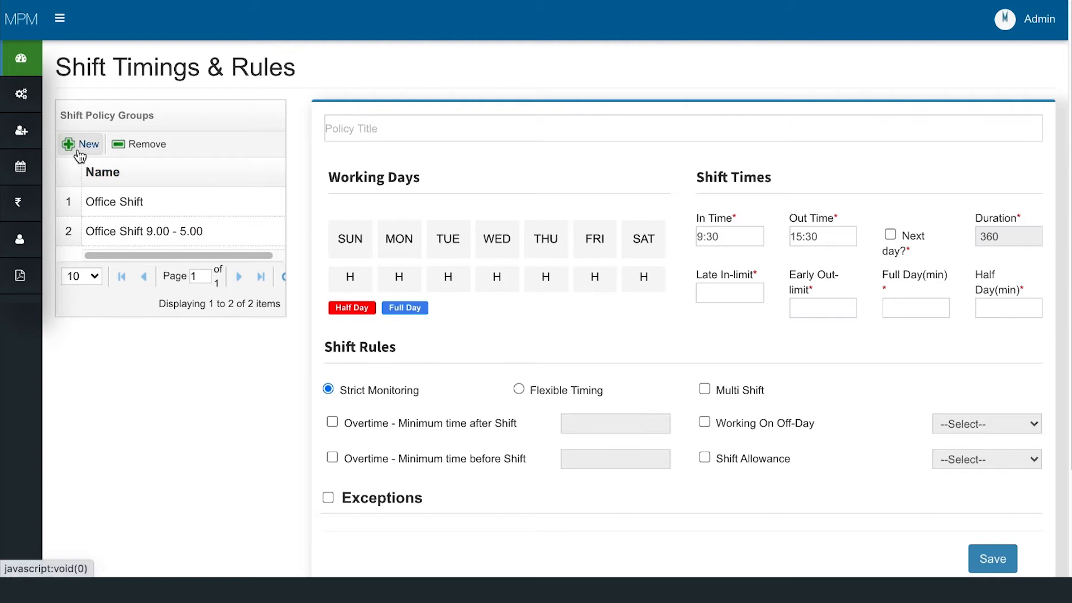
click(342, 125)
text(O)
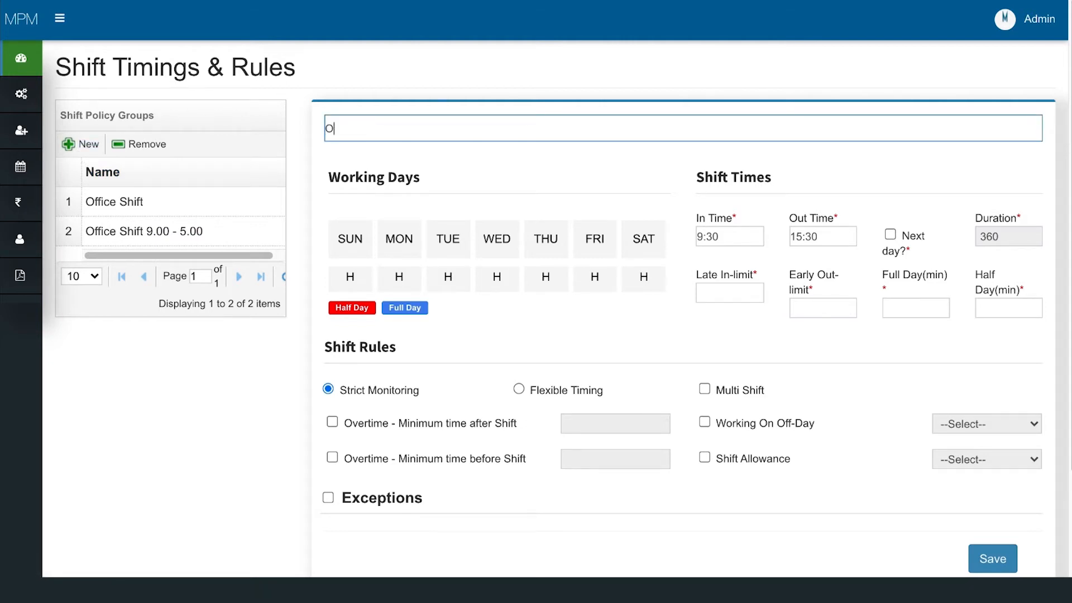
text(ffice Shift 1)
Step: Mark Monday through Saturday as working days, with Saturday set as a half day
click(407, 244)
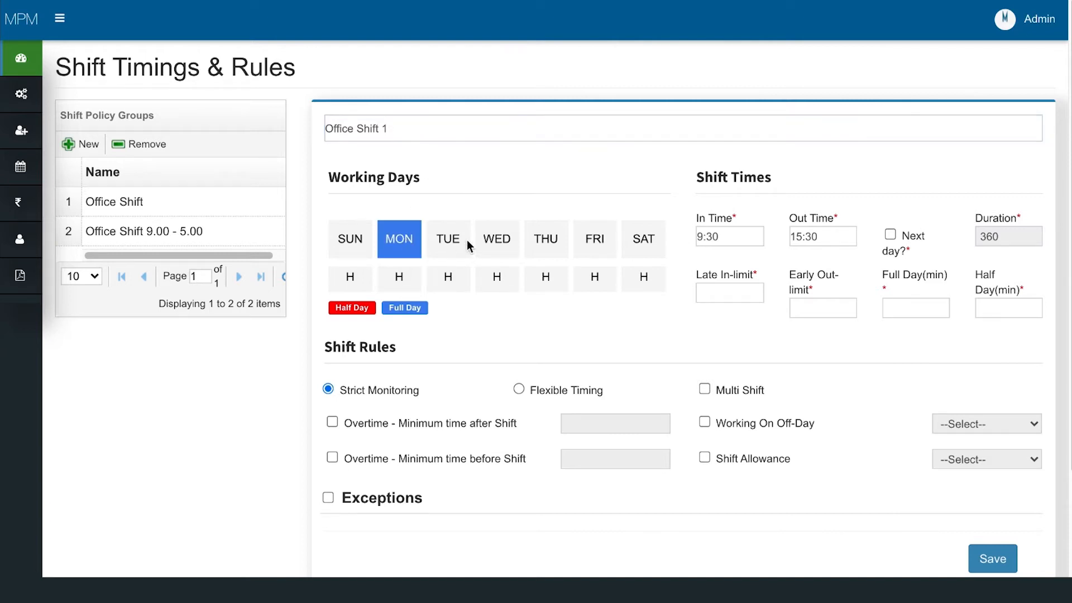
click(467, 241)
click(489, 245)
click(531, 244)
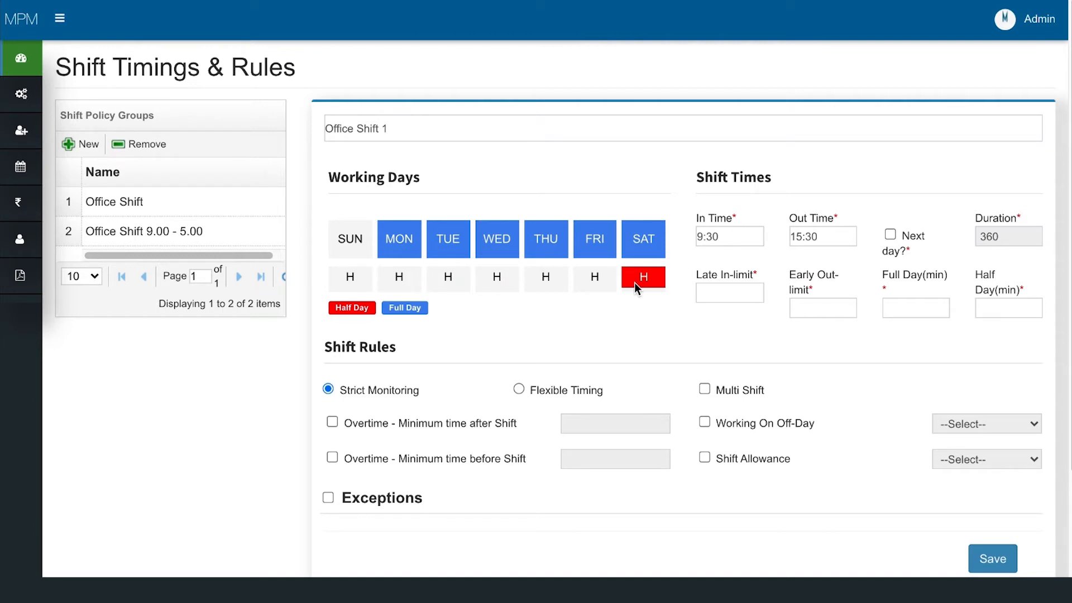
Step: Set the shift's out time to 18:30
click(737, 234)
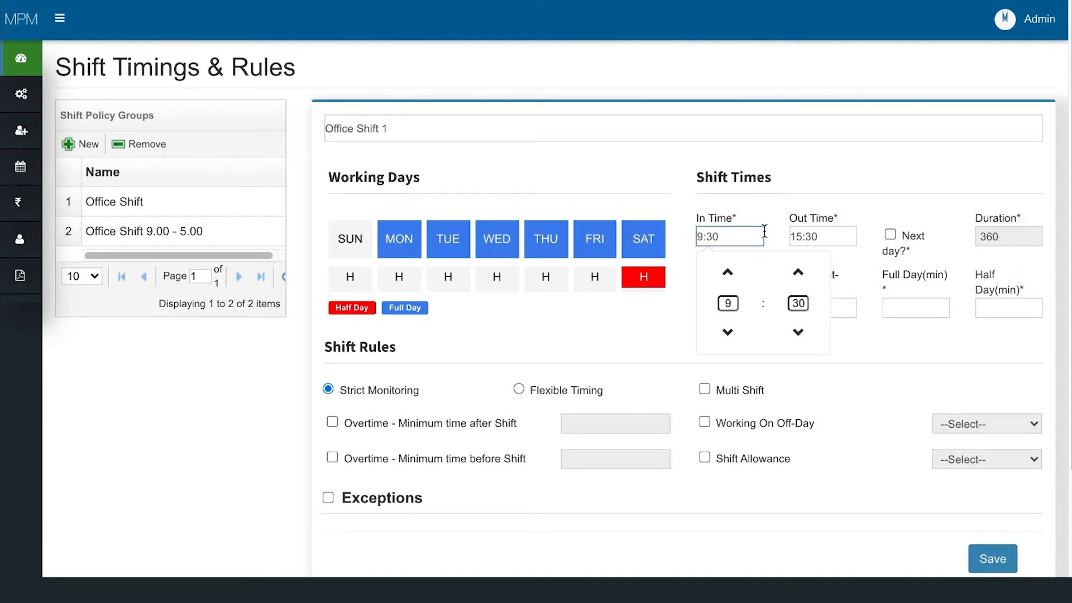
click(832, 238)
click(821, 271)
click(821, 272)
click(821, 272)
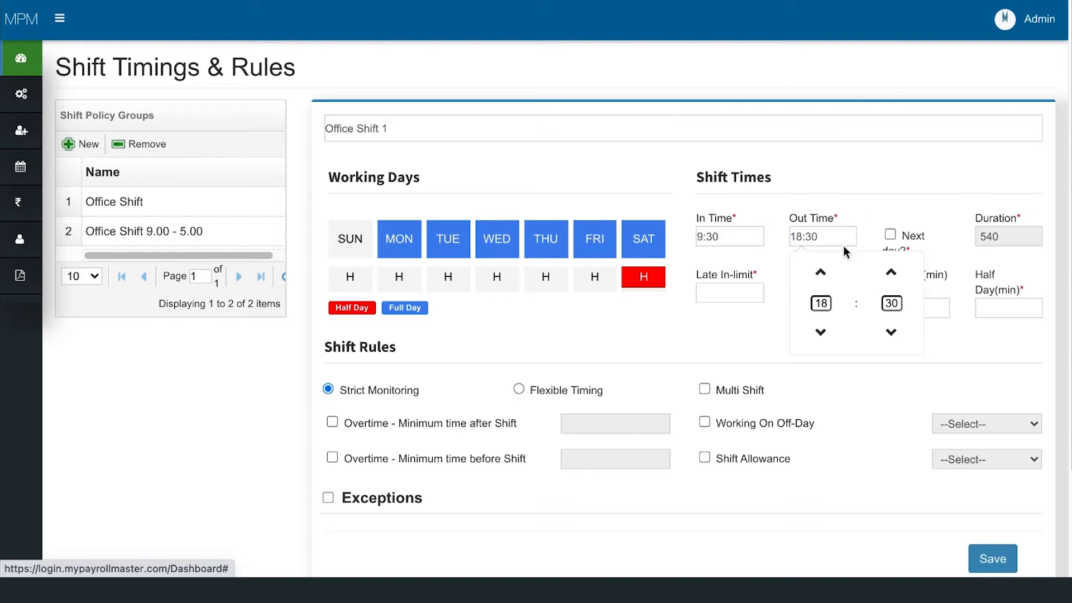
click(863, 201)
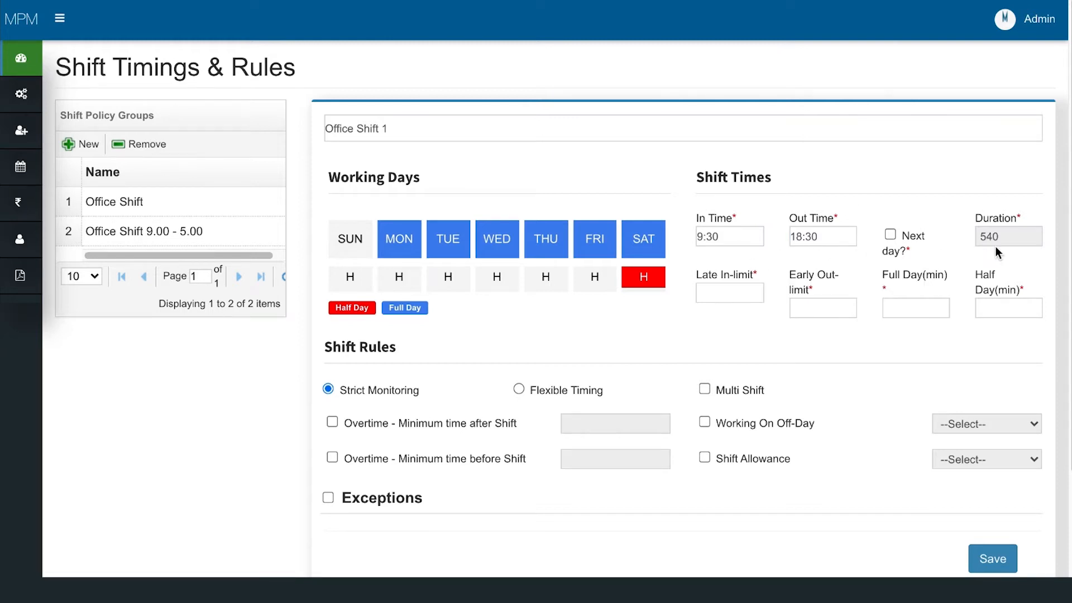
mouse_move(1002, 242)
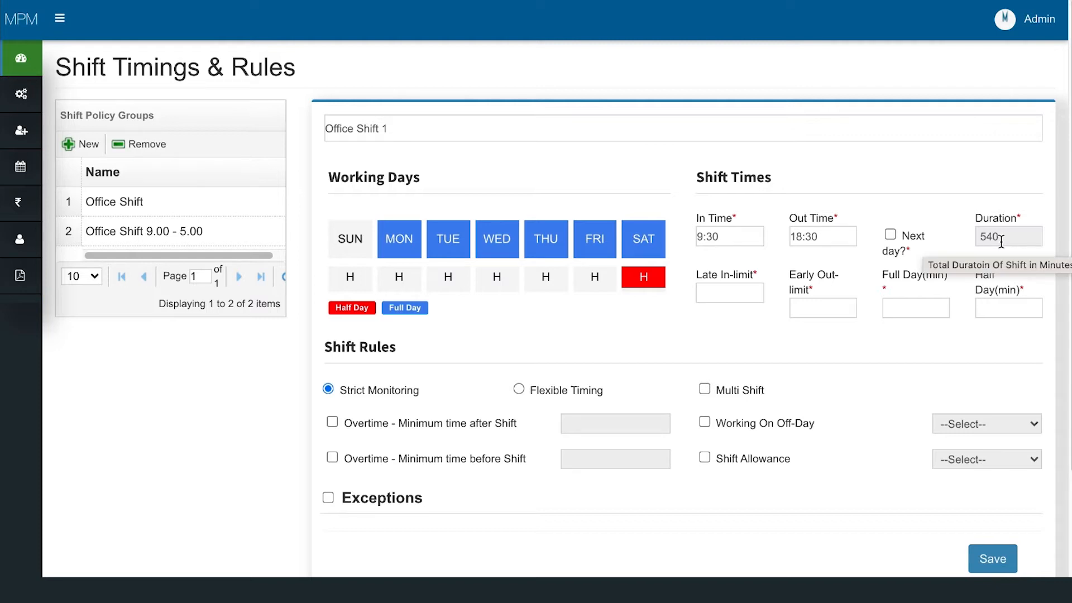
Step: Set both the late in-limit and the early out-limit of the shift to 5
click(730, 300)
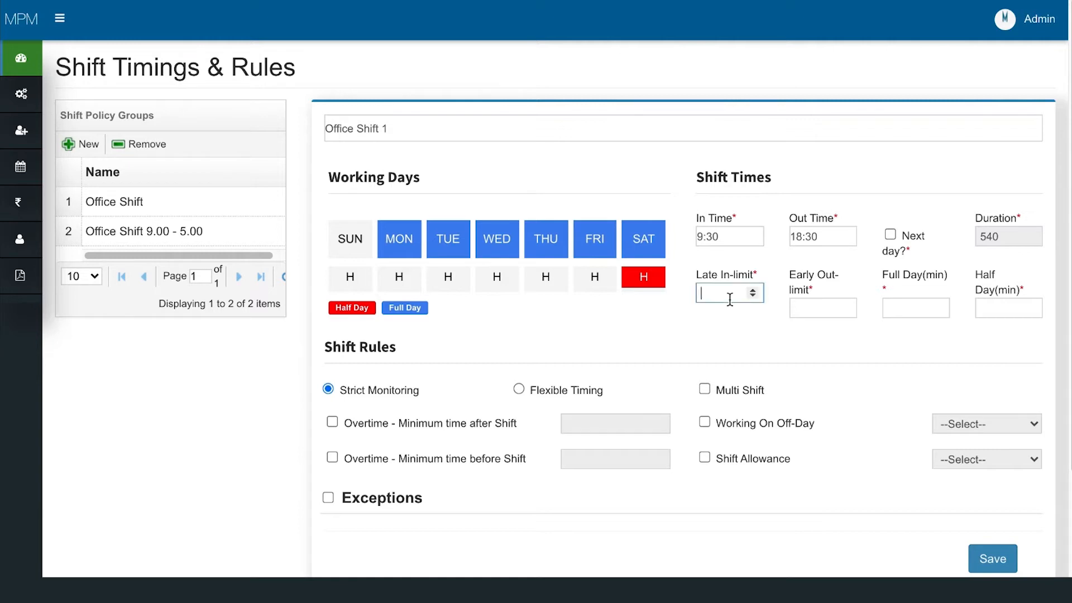
text(5)
click(808, 311)
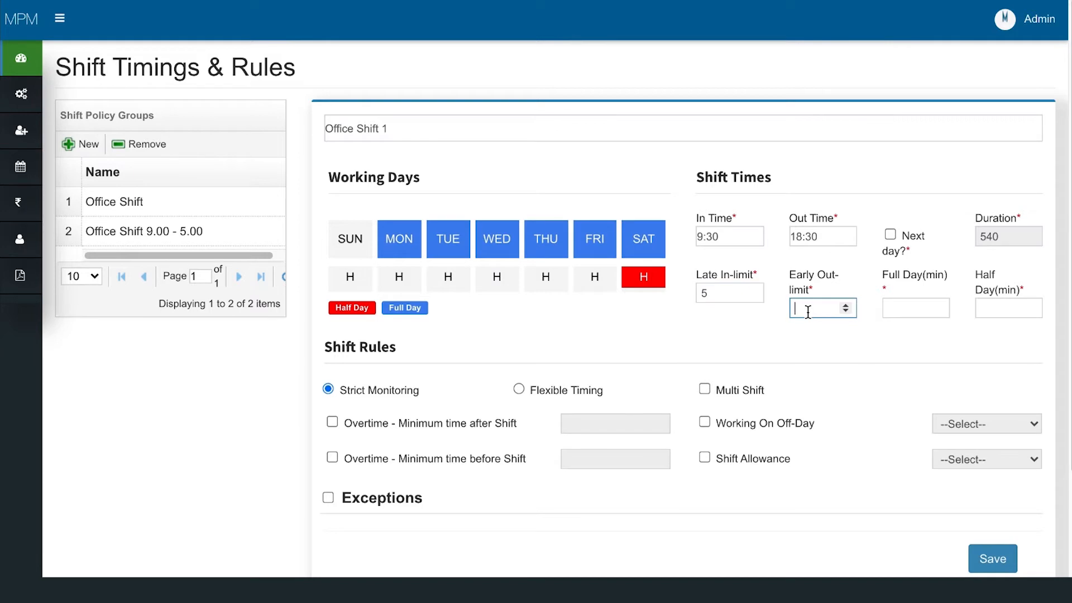
text(5)
Step: Set the full-day duration to 540 minutes and the half-day duration to 270 minutes
click(899, 308)
text(540)
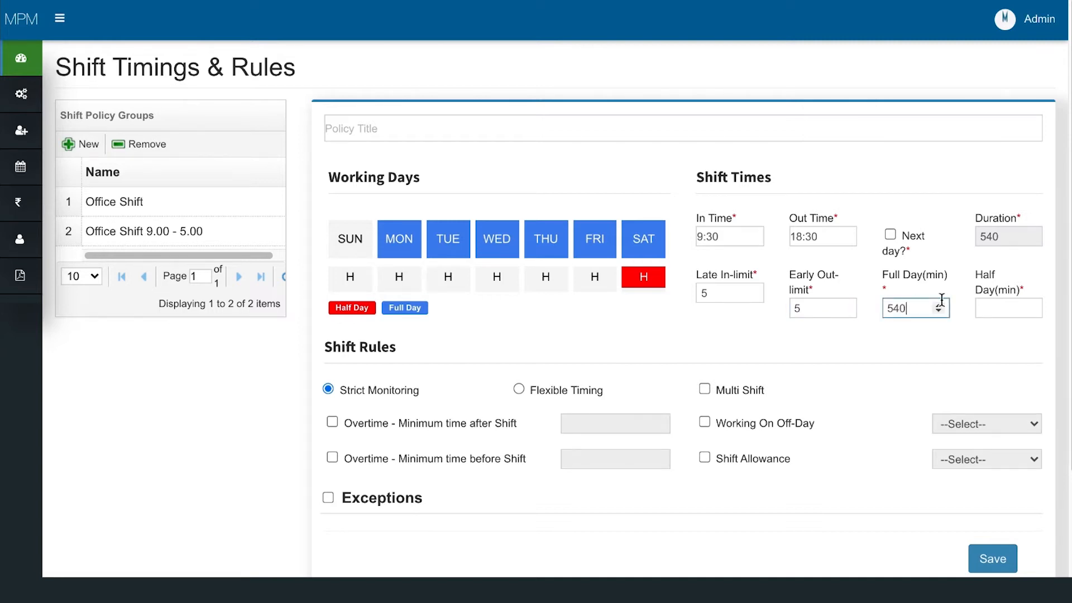
click(1012, 310)
text(270)
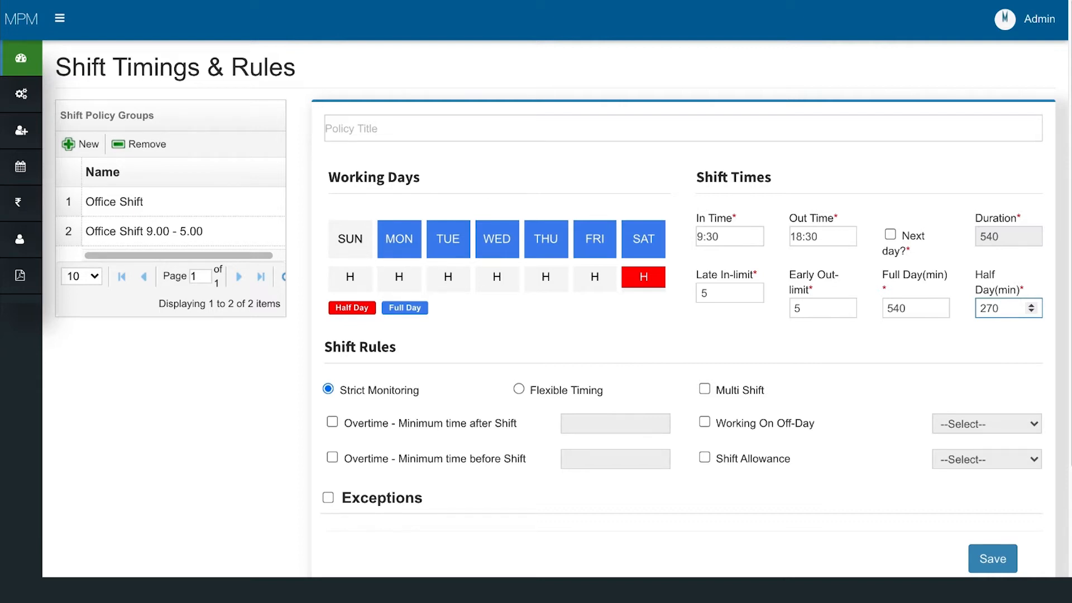
click(988, 340)
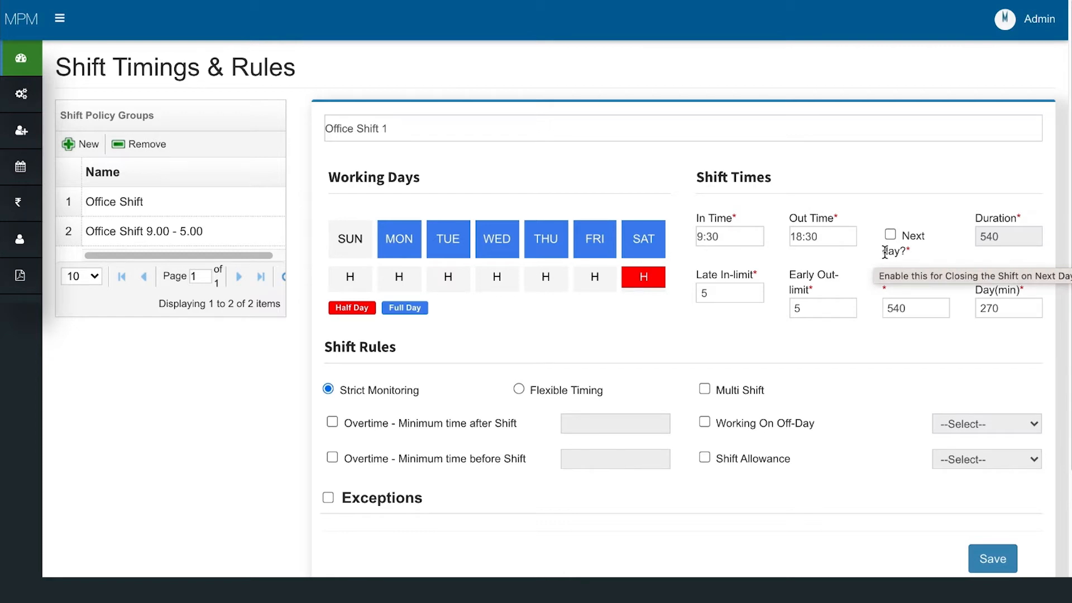
Step: Change the shift to run from 18:30 to 3:00 and mark it as ending on the next day
click(737, 237)
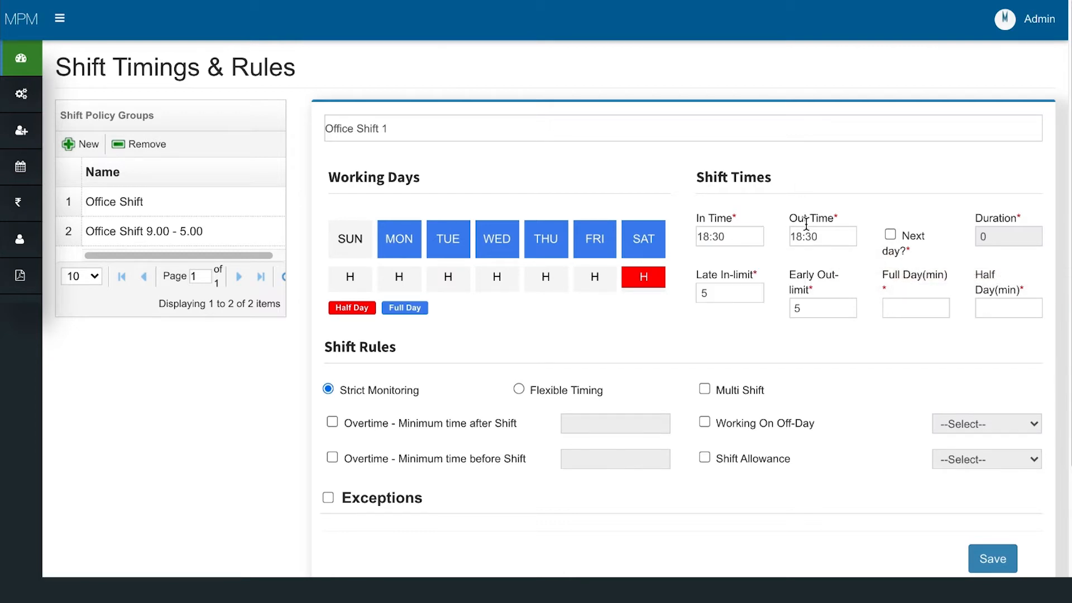
click(808, 235)
click(821, 332)
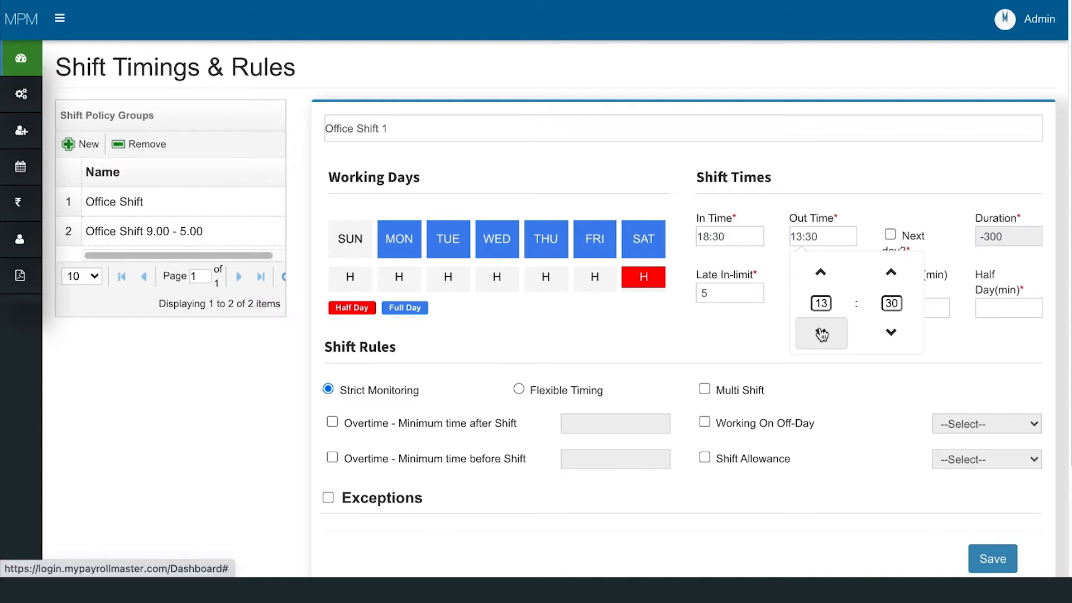
click(821, 333)
click(891, 332)
click(906, 187)
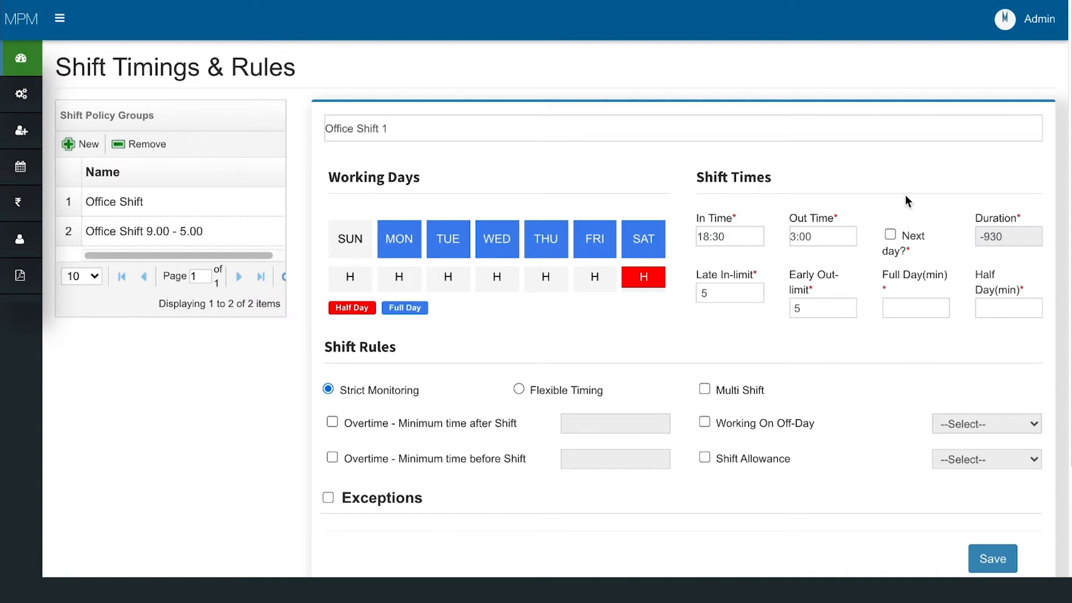
click(891, 237)
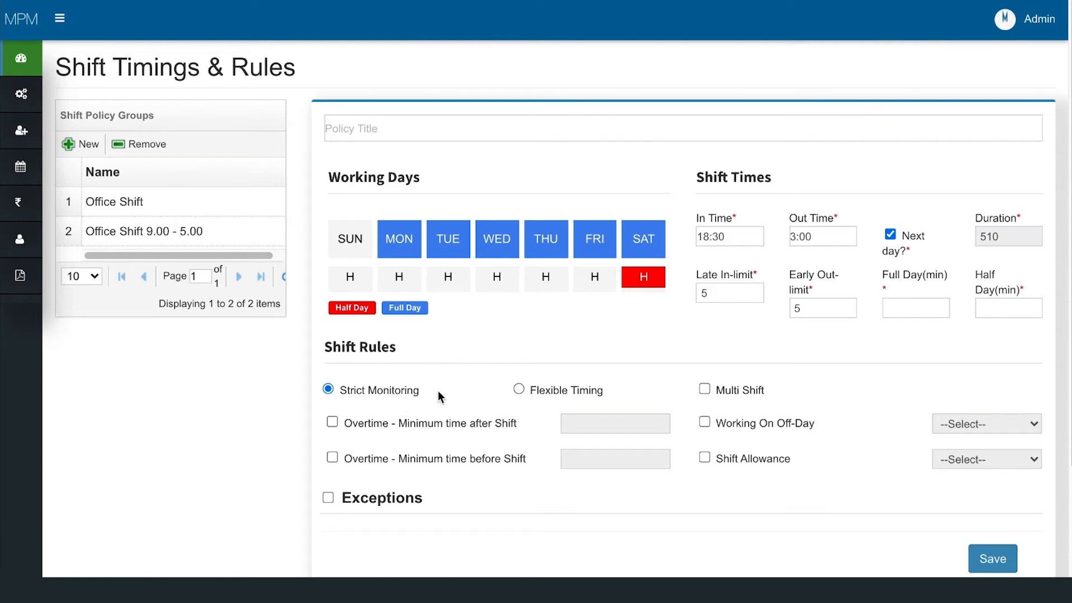
Step: Choose flexible timing in the shift rules and enable Multi Shift with 2 shifts
click(520, 390)
click(705, 390)
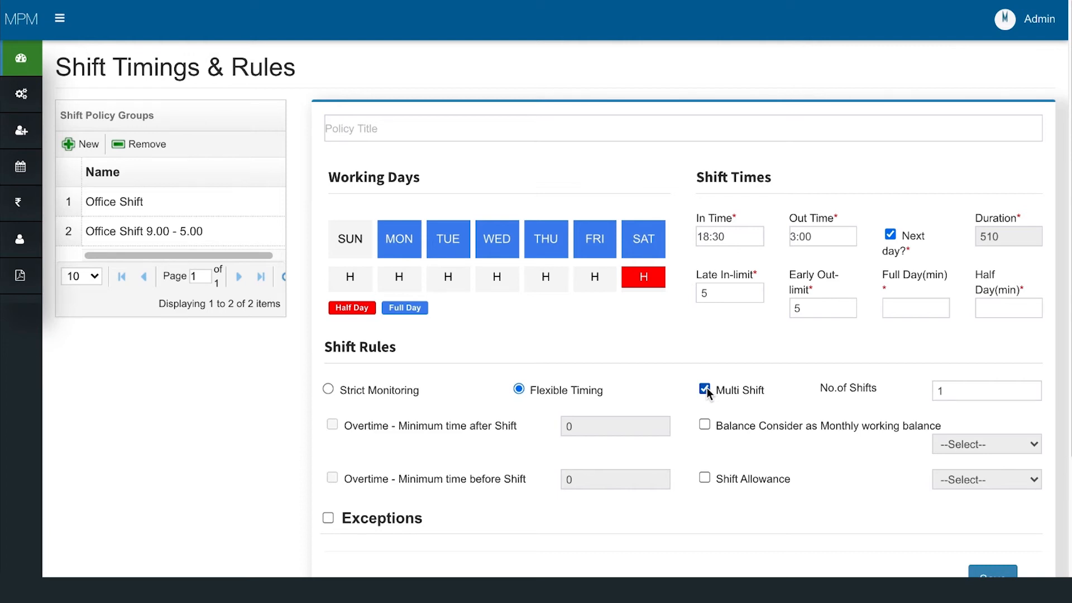
scroll(707, 391, down, 3)
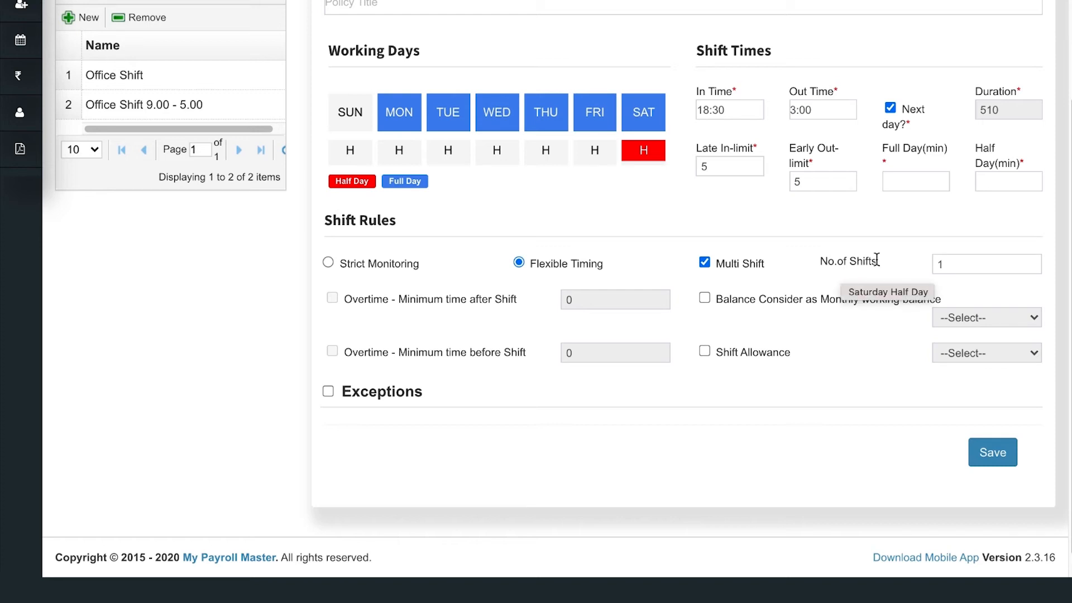
click(952, 263)
key(BackSpace)
text(2)
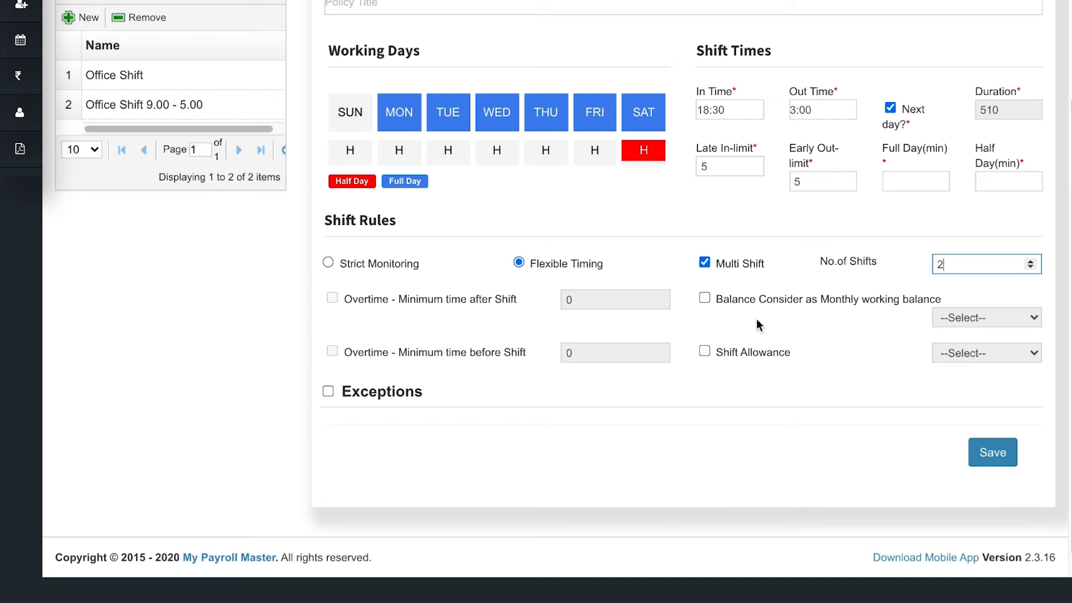
Step: Enable considering the balance as monthly working balance and choose OT for it
click(706, 299)
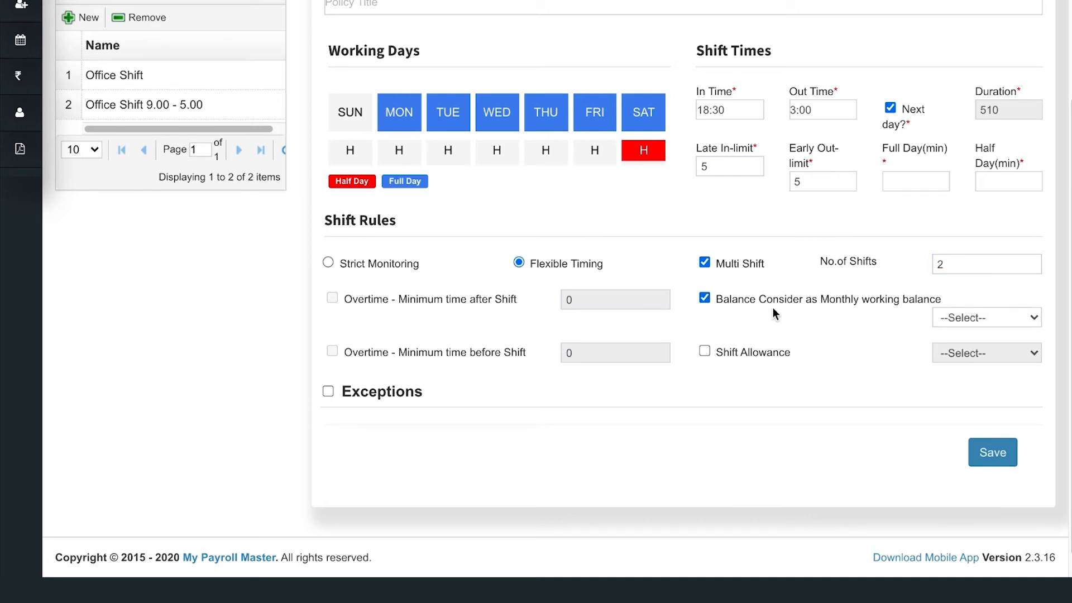
click(1022, 317)
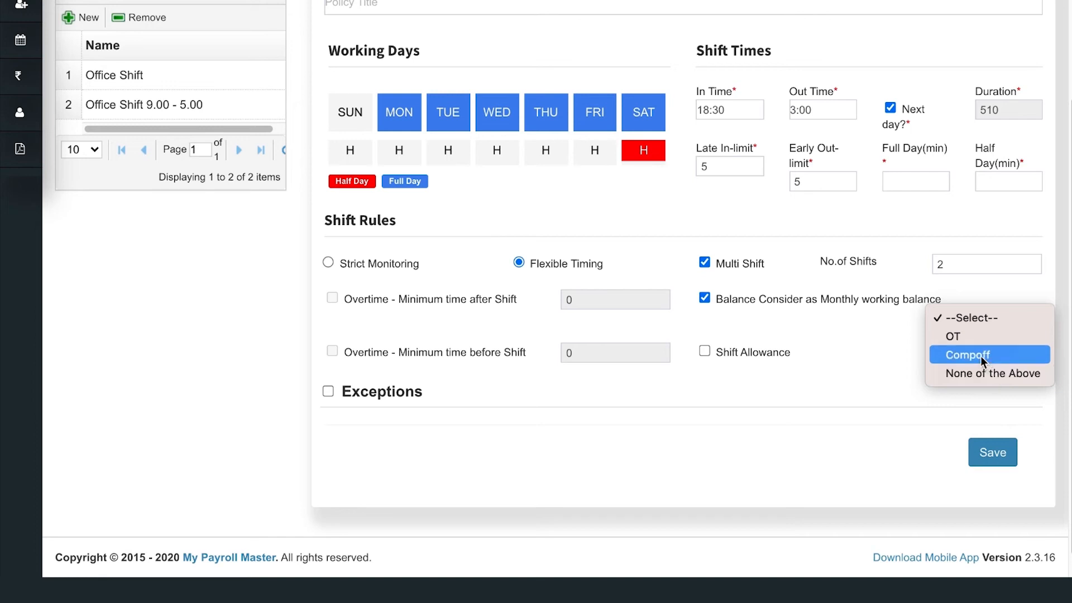
click(963, 337)
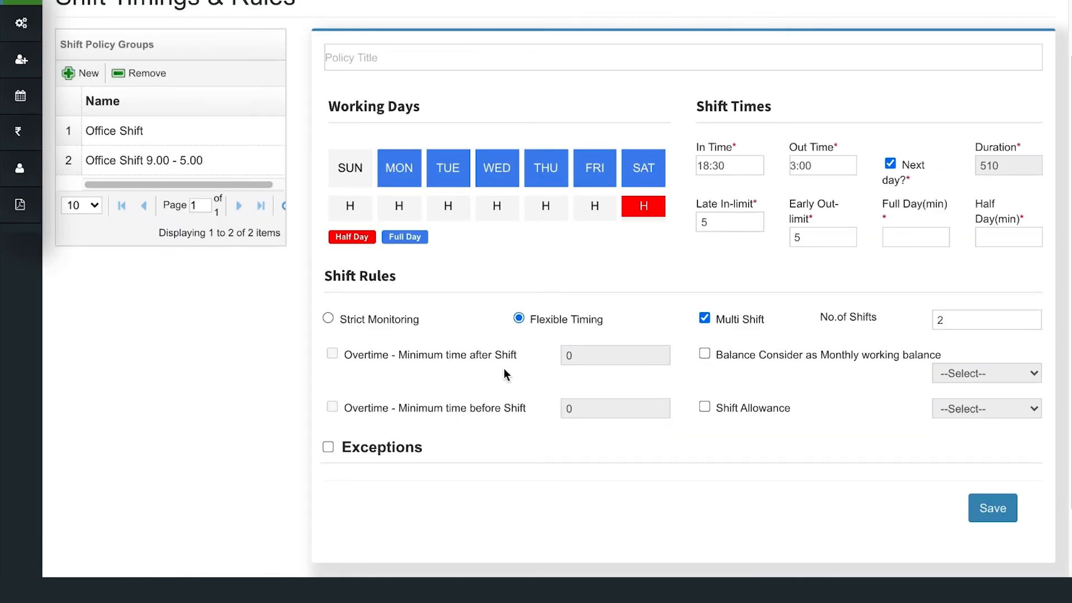
Step: Turn off Multi Shift and enable overtime after the shift with a minimum time of 30
click(707, 317)
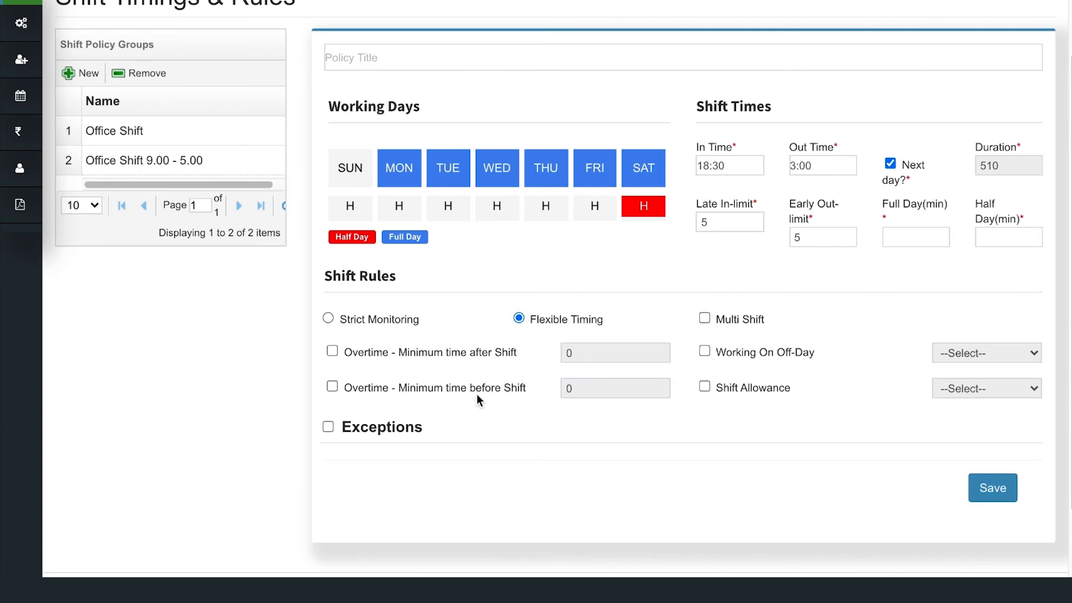
click(332, 350)
click(565, 353)
text(3)
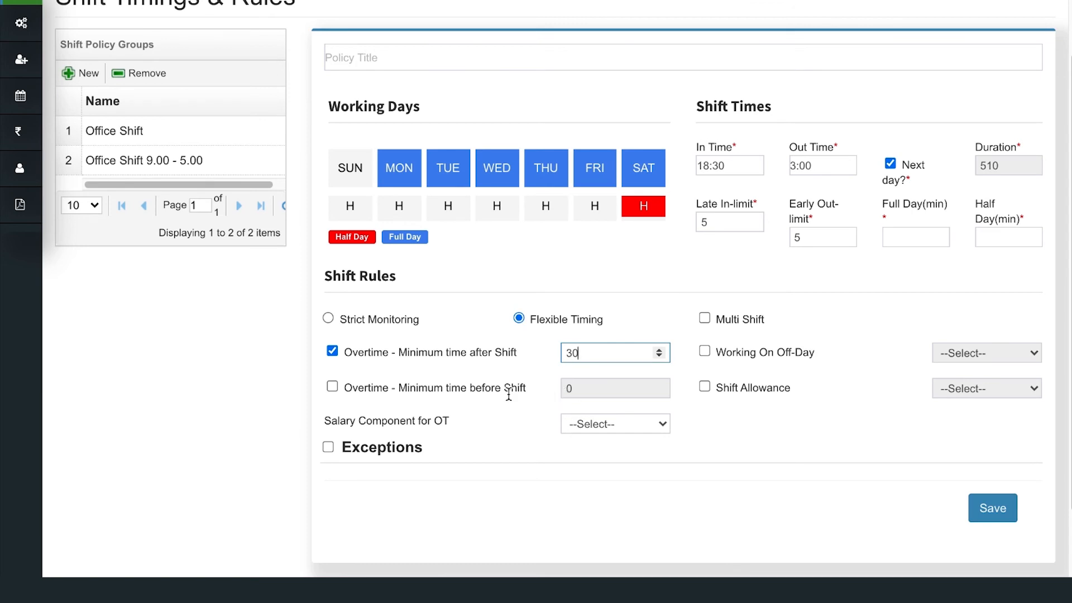
Step: Enable overtime before the shift with a minimum time of 30 and choose Bonus as the salary component for OT
click(333, 388)
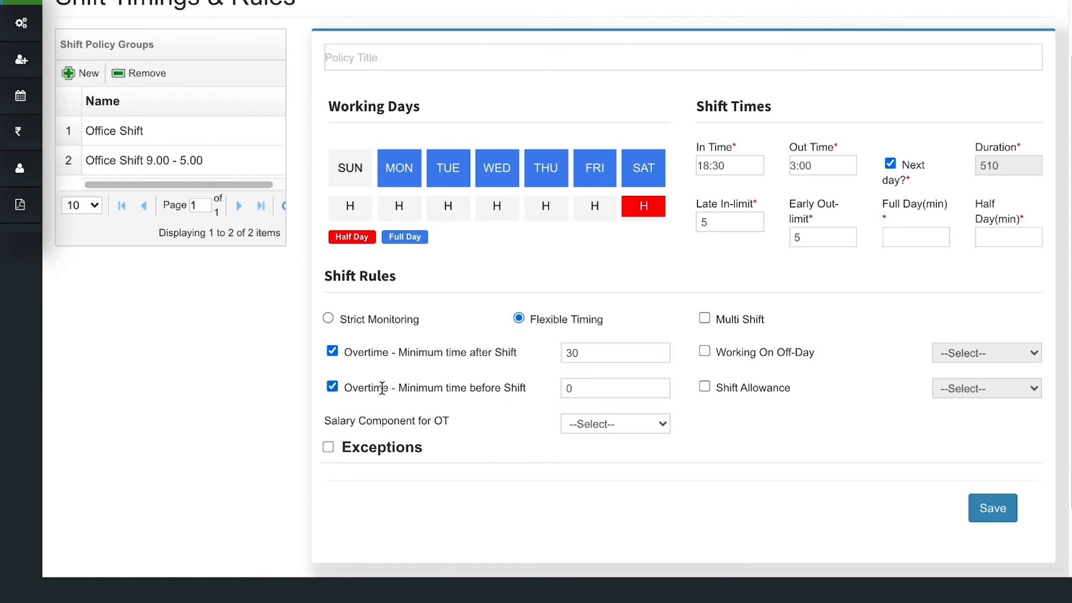
double_click(620, 394)
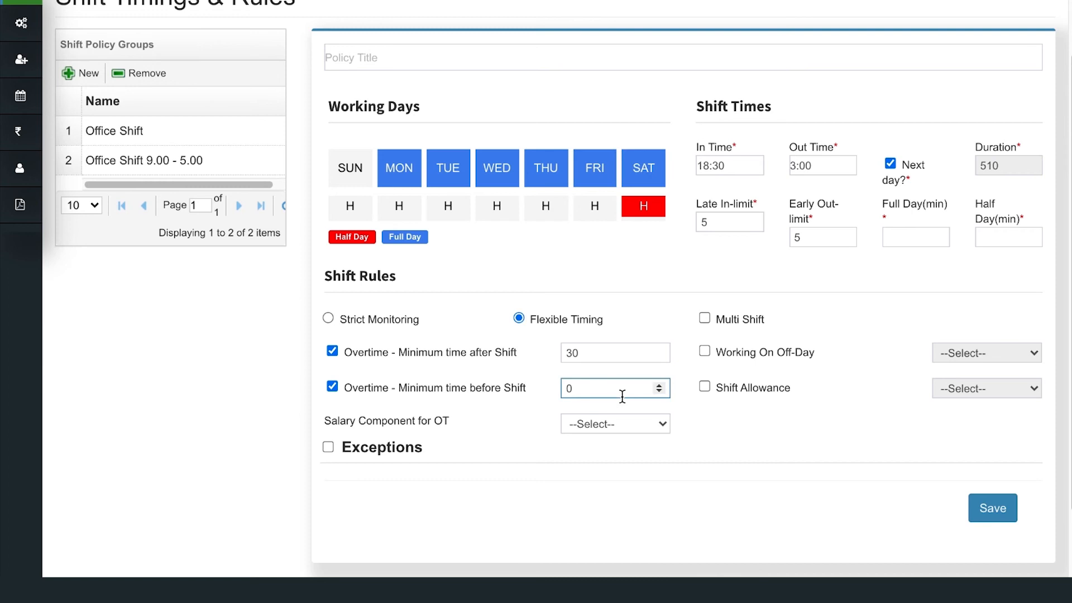
text(30)
click(634, 428)
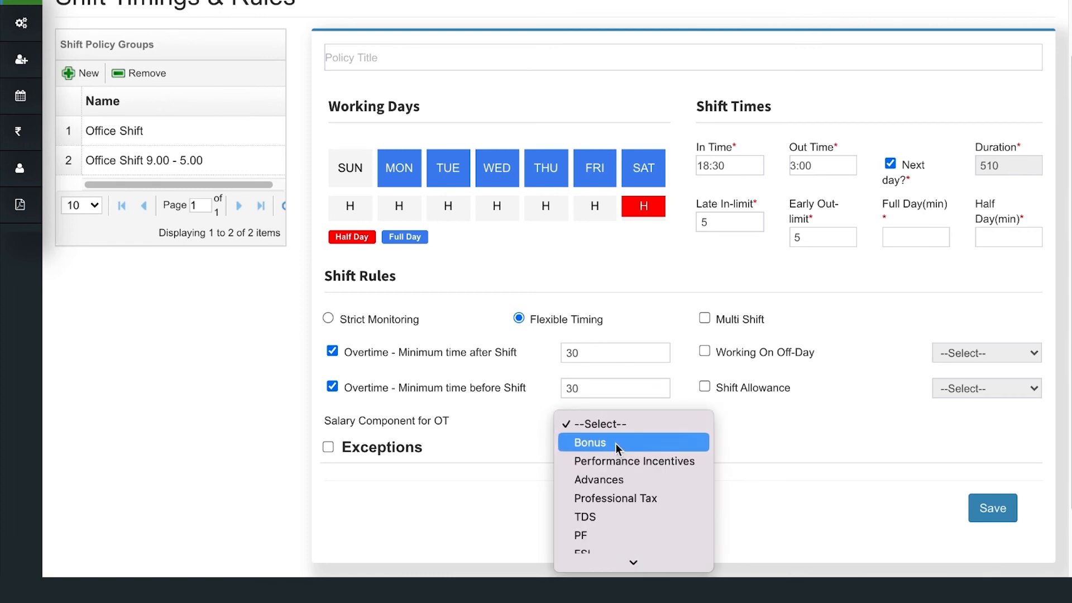
click(616, 444)
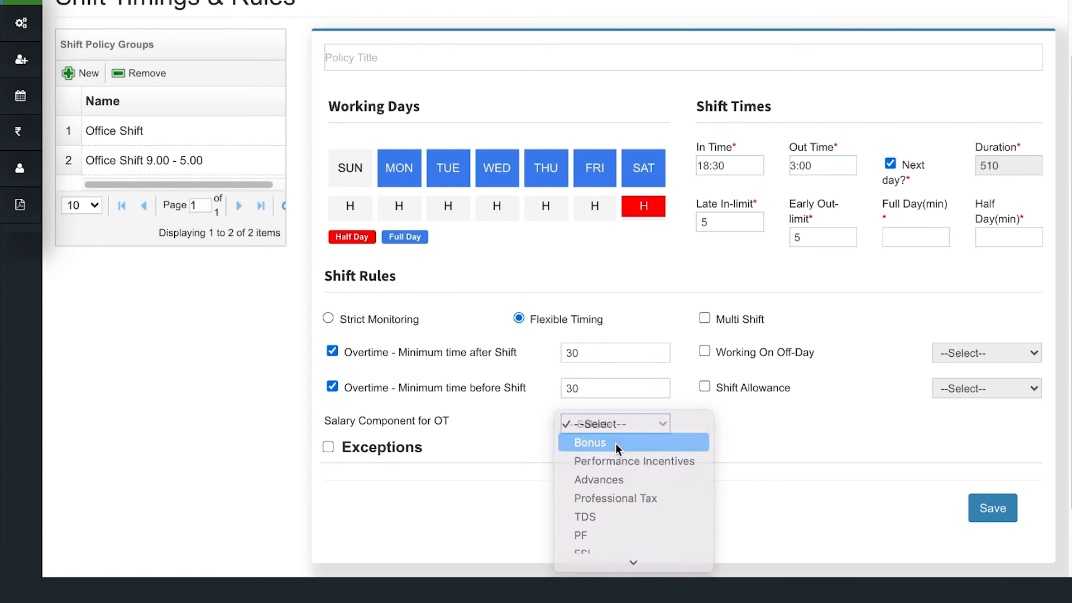
Step: Enable Working On Off-Day with OT, and enable Shift Allowance with Shift Allowance as its salary component
click(706, 352)
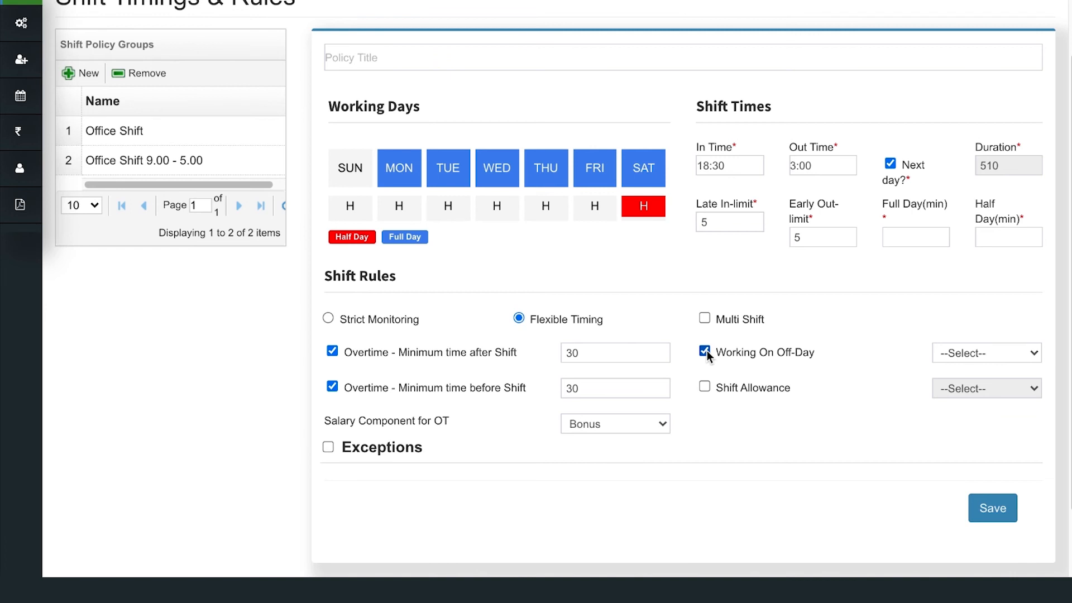
click(1030, 354)
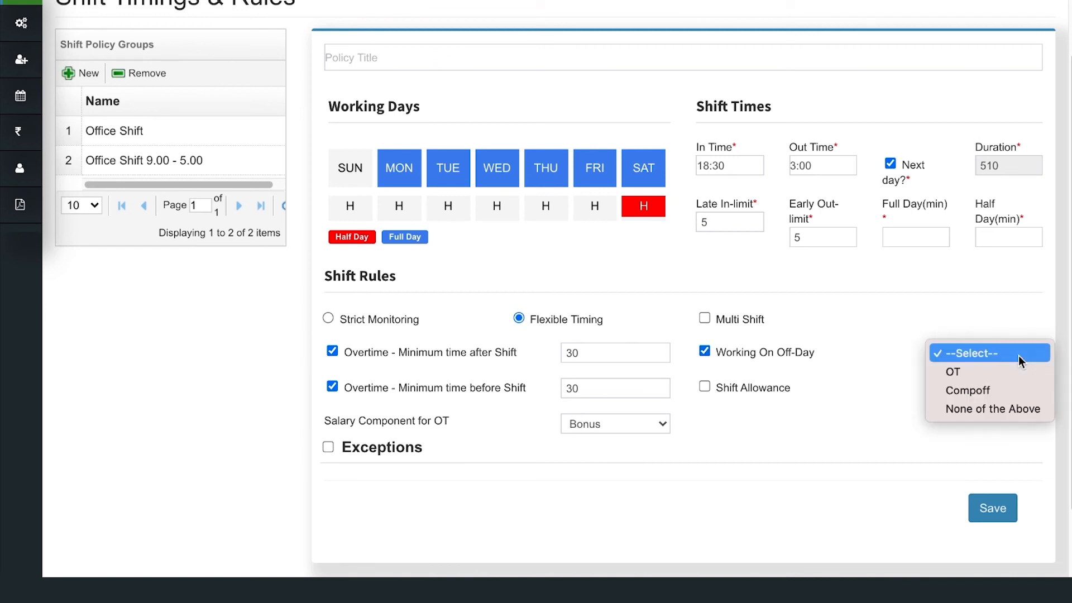
click(997, 373)
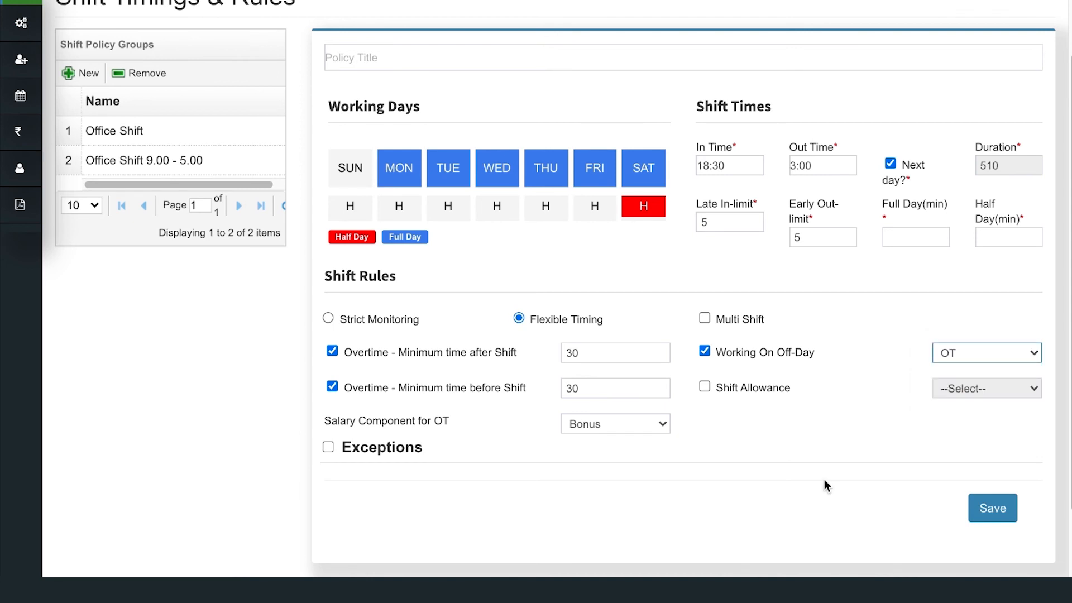
click(704, 387)
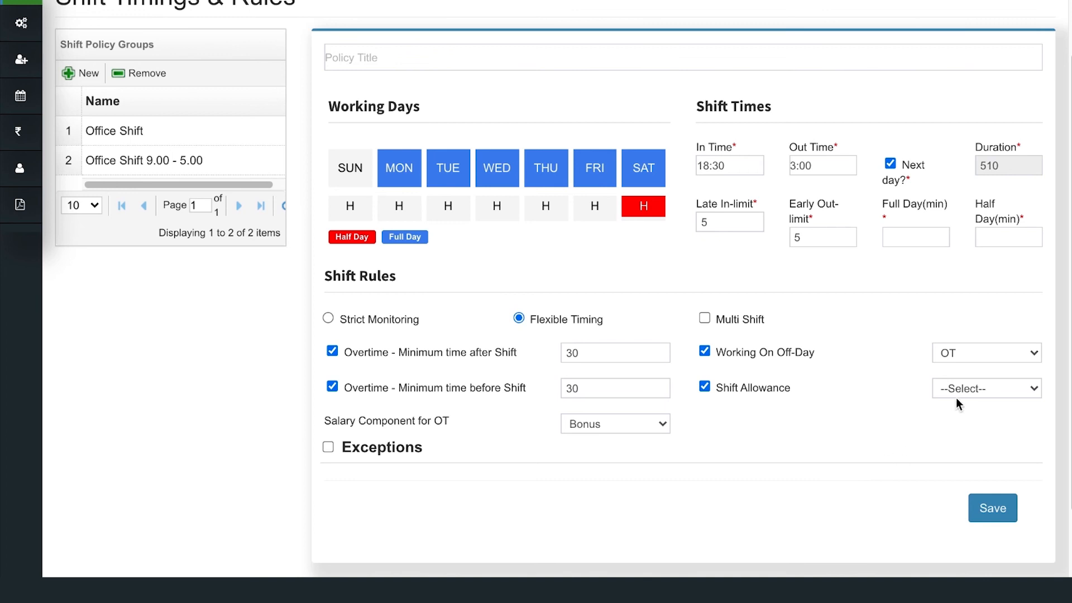
click(971, 390)
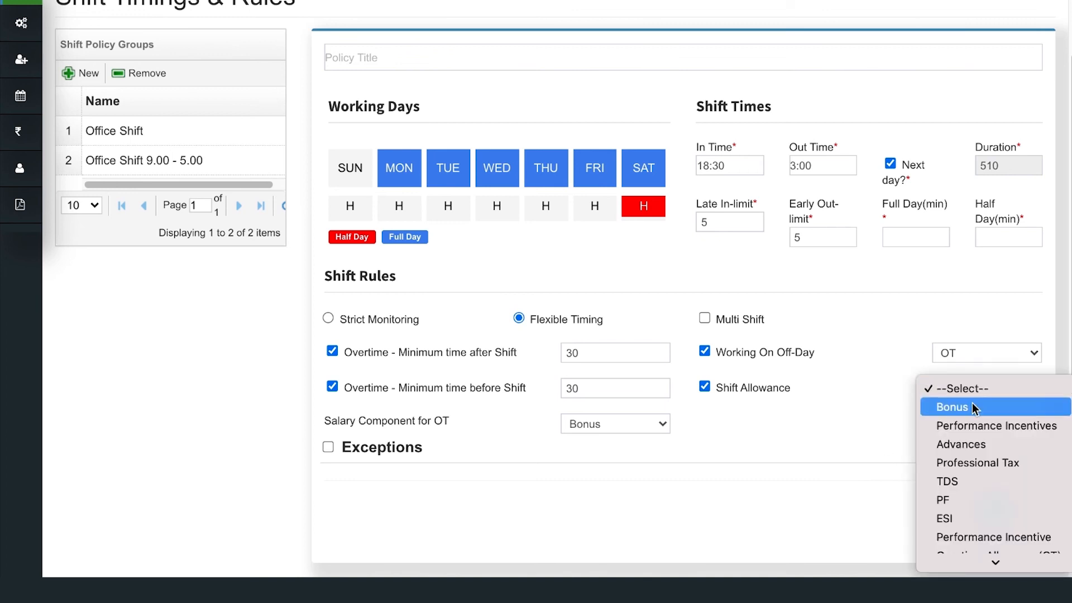
scroll(975, 447, down, 3)
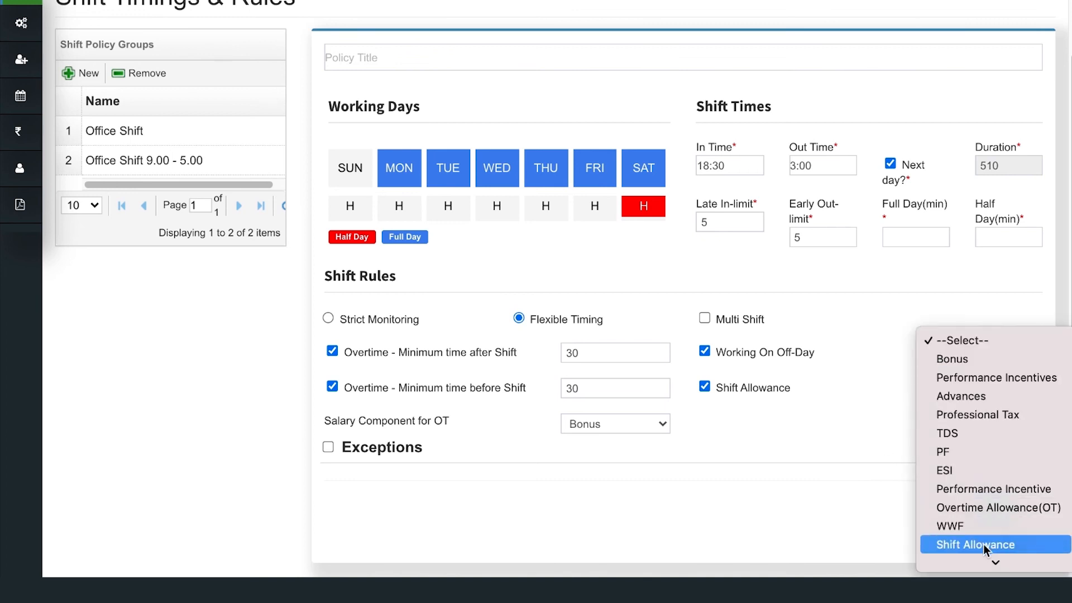
click(984, 544)
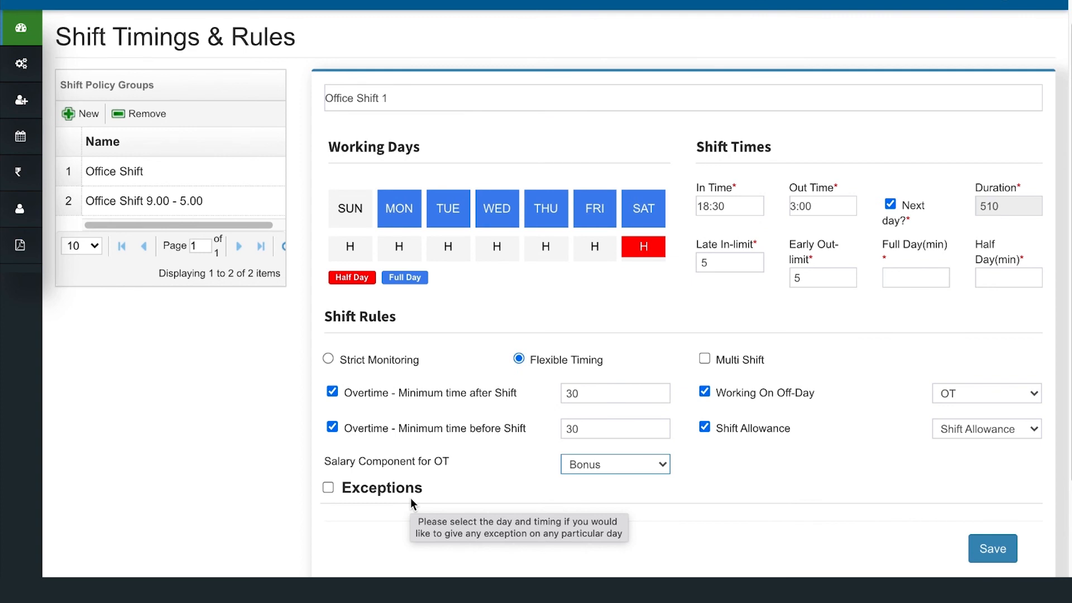
Step: Enable Exceptions for the shift policy and choose Monday as the exception day
click(329, 490)
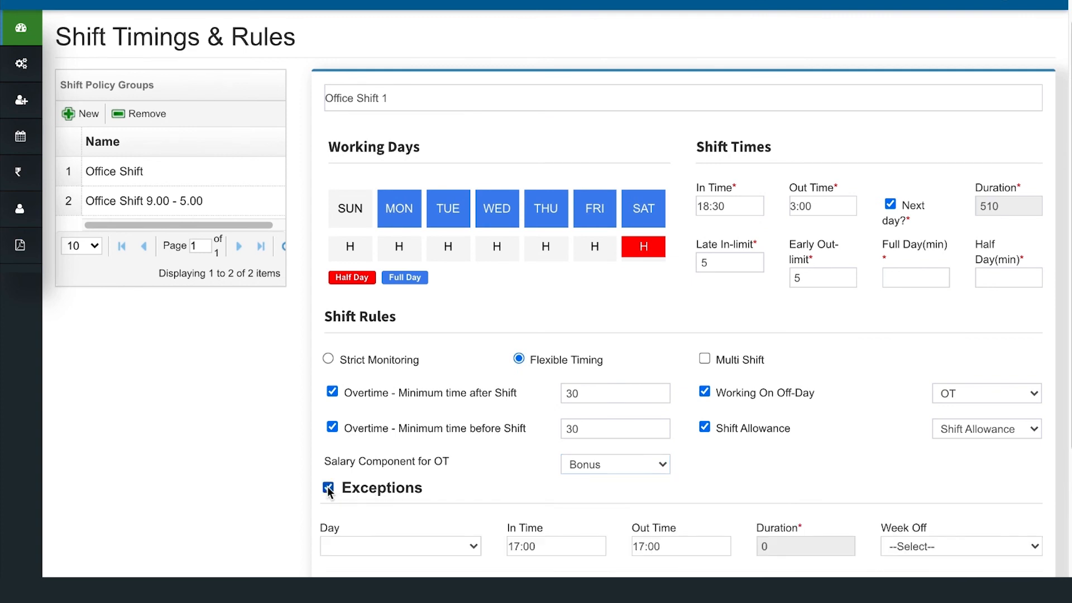
scroll(328, 492, down, 2)
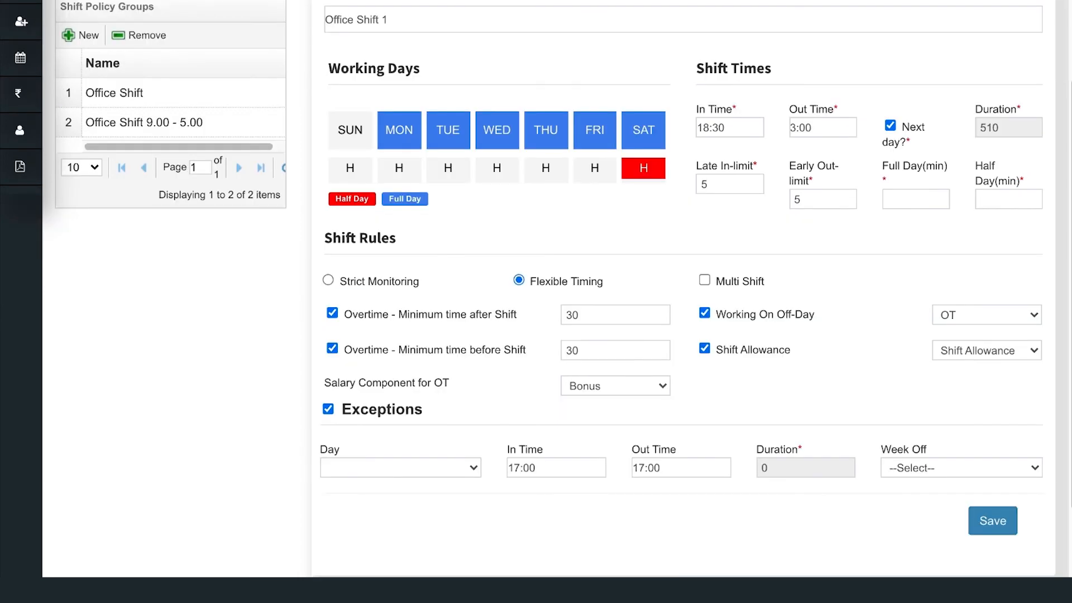
click(457, 469)
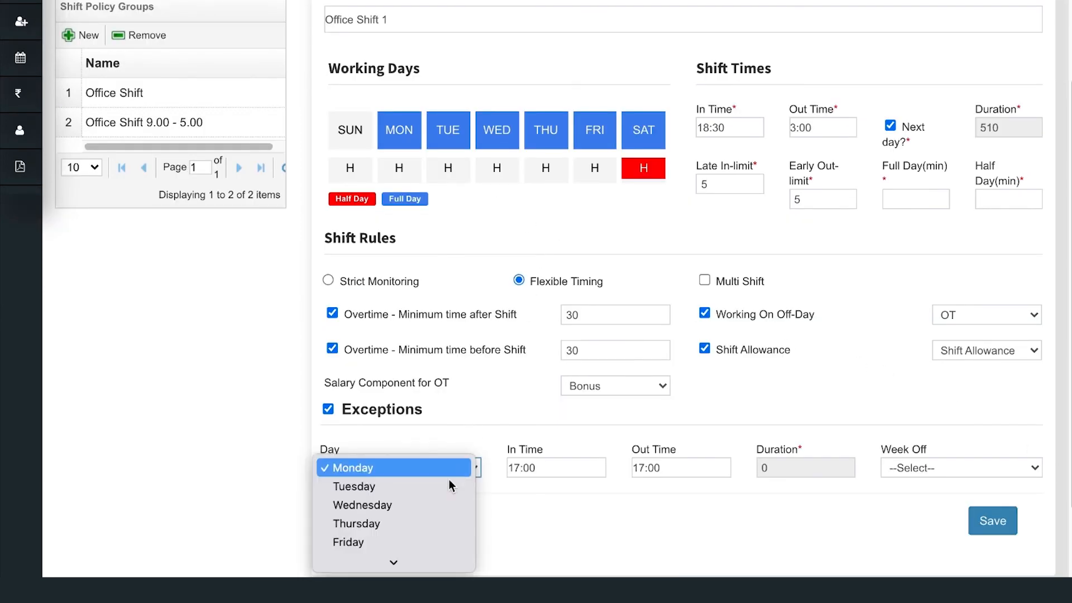
click(441, 535)
click(423, 455)
click(424, 464)
click(422, 470)
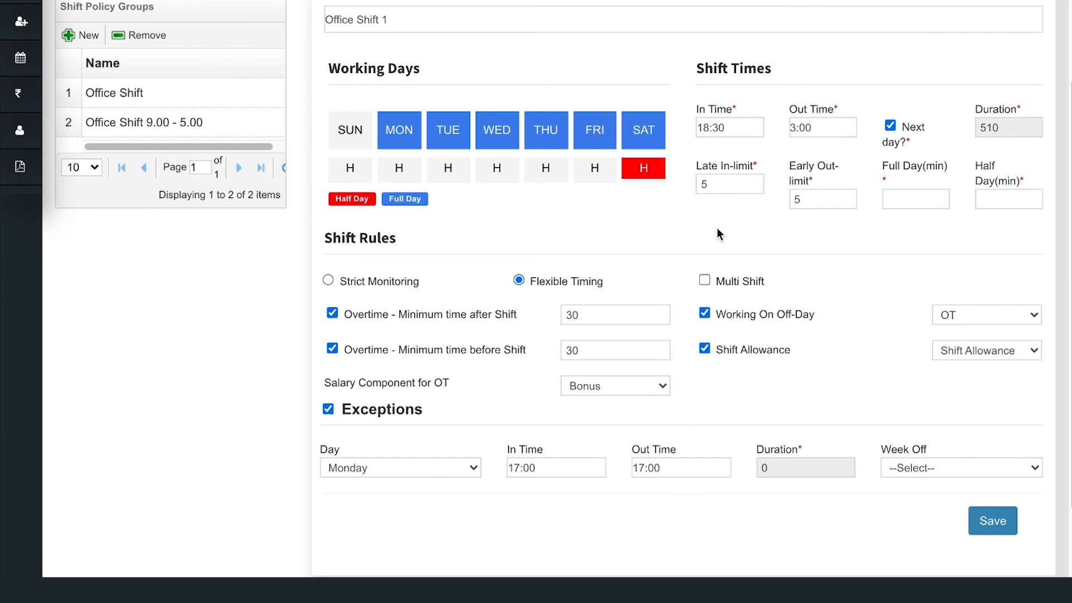
Step: Set the shift's In Time to 9:30
click(736, 133)
click(730, 163)
click(729, 163)
click(729, 163)
click(729, 163)
click(730, 163)
click(729, 163)
click(729, 163)
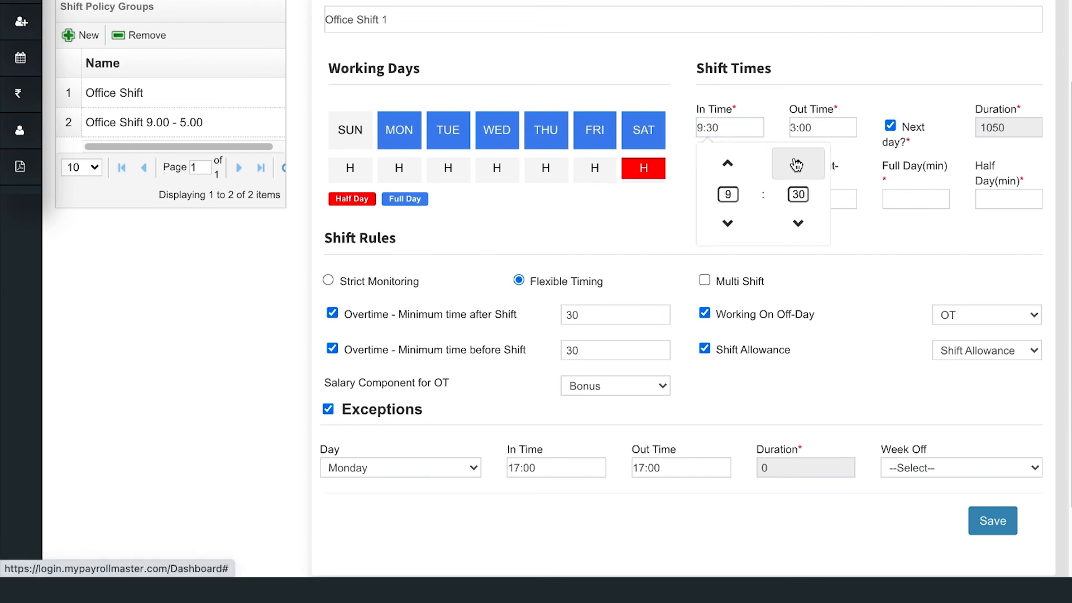
Step: Set the shift's Out Time to 18:00 and turn off the Next day option
click(824, 128)
click(826, 224)
triple_click(826, 225)
triple_click(826, 225)
click(826, 225)
click(826, 225)
click(906, 258)
click(891, 126)
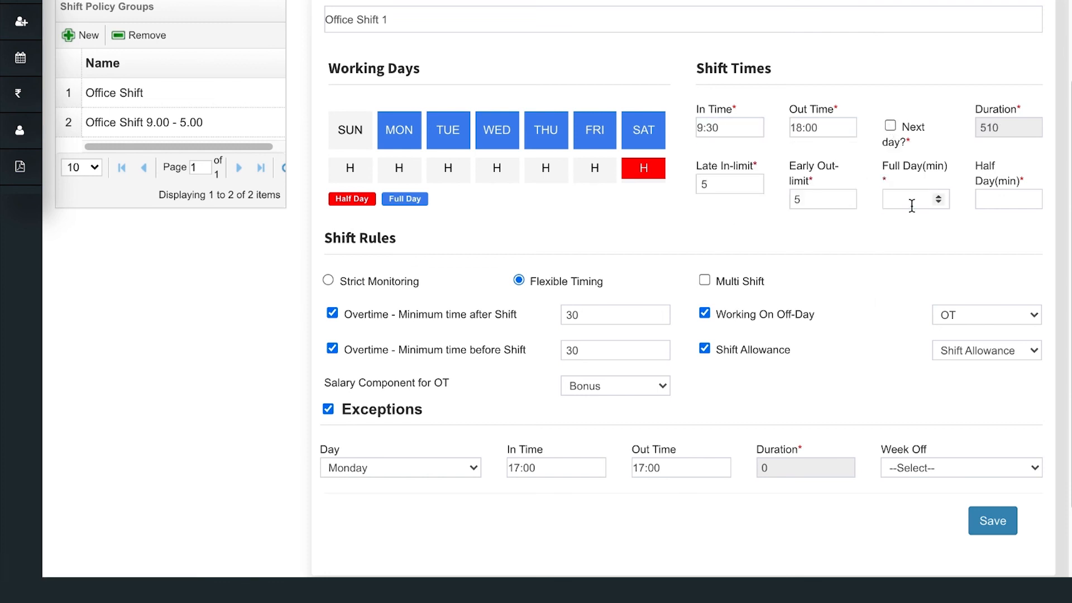
Step: Try to set the shift's full-day minimum to 540 minutes
click(912, 206)
text(540)
click(993, 207)
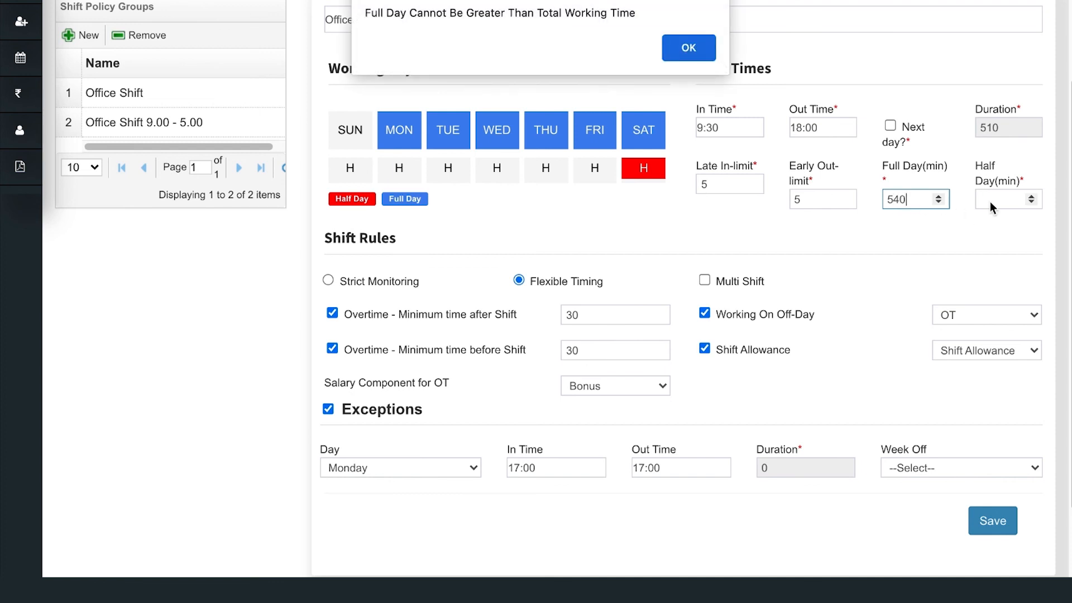
click(698, 50)
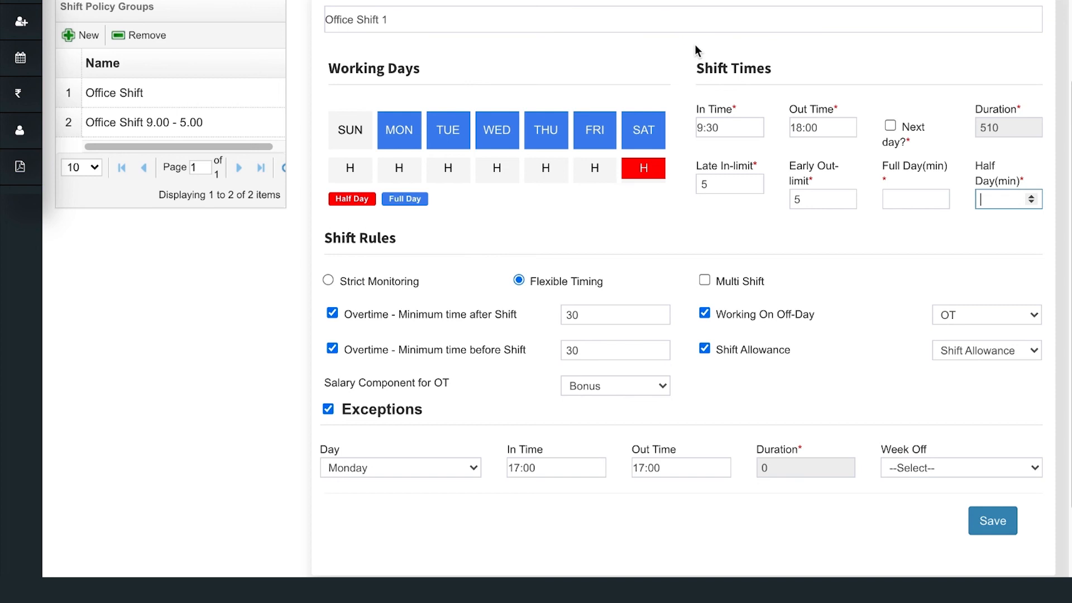
Step: Set the shift's Out Time to 18:30, with a full-day minimum of 540 and a half-day minimum of 270 minutes
click(827, 126)
click(892, 163)
click(921, 206)
text(540)
click(998, 204)
text(270)
click(929, 248)
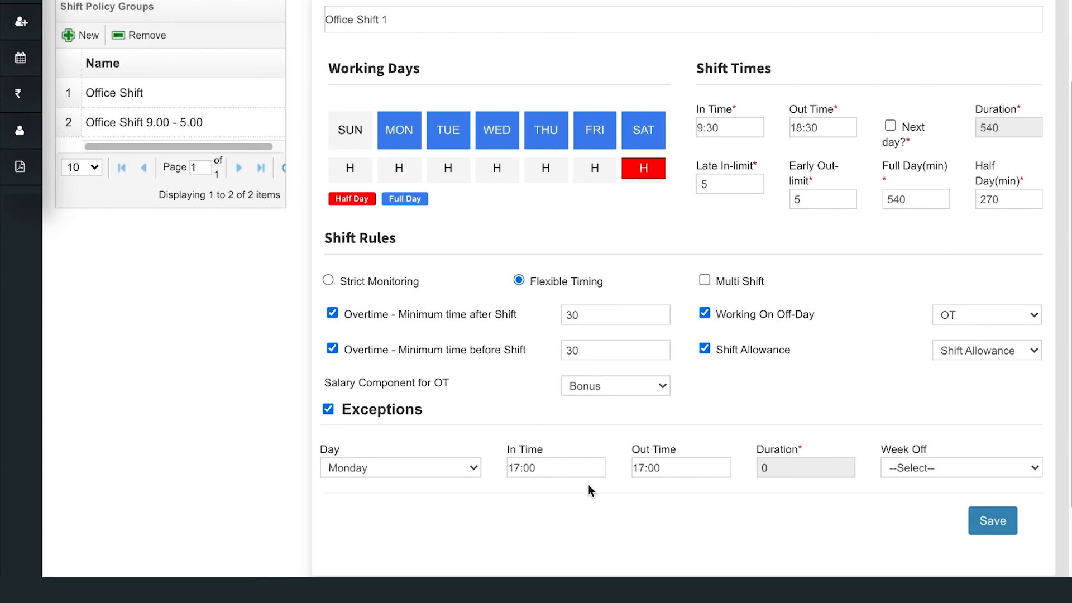
Step: Set the In Time of the Monday exception to 10:00
click(558, 466)
click(540, 435)
click(540, 435)
click(539, 436)
click(539, 435)
click(540, 435)
double_click(540, 435)
click(608, 504)
Step: Set the Out Time of the Monday exception to 15:00
click(681, 468)
click(664, 435)
click(664, 436)
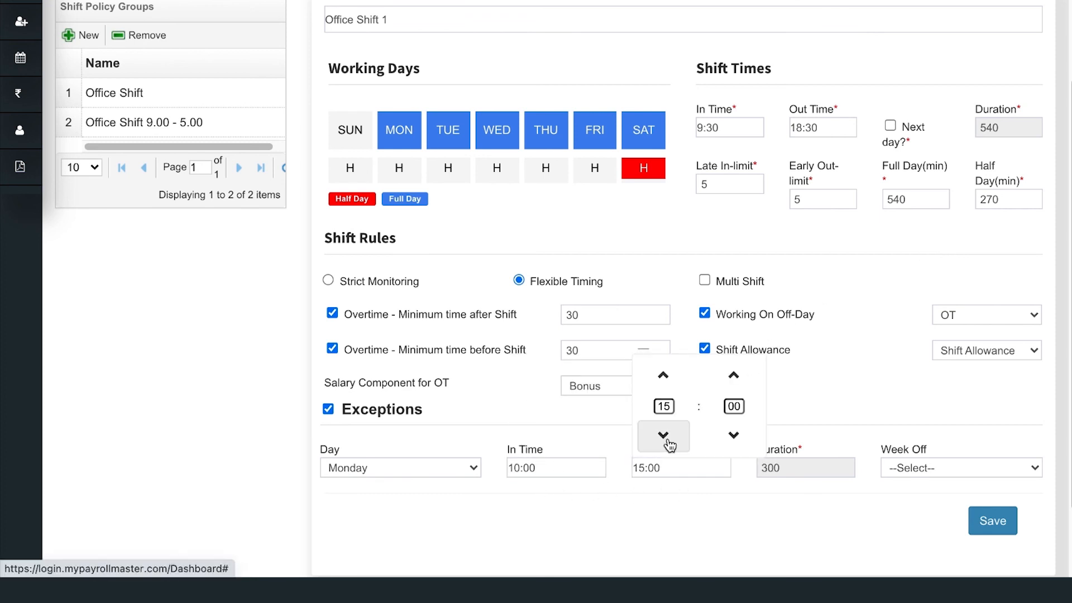
click(688, 495)
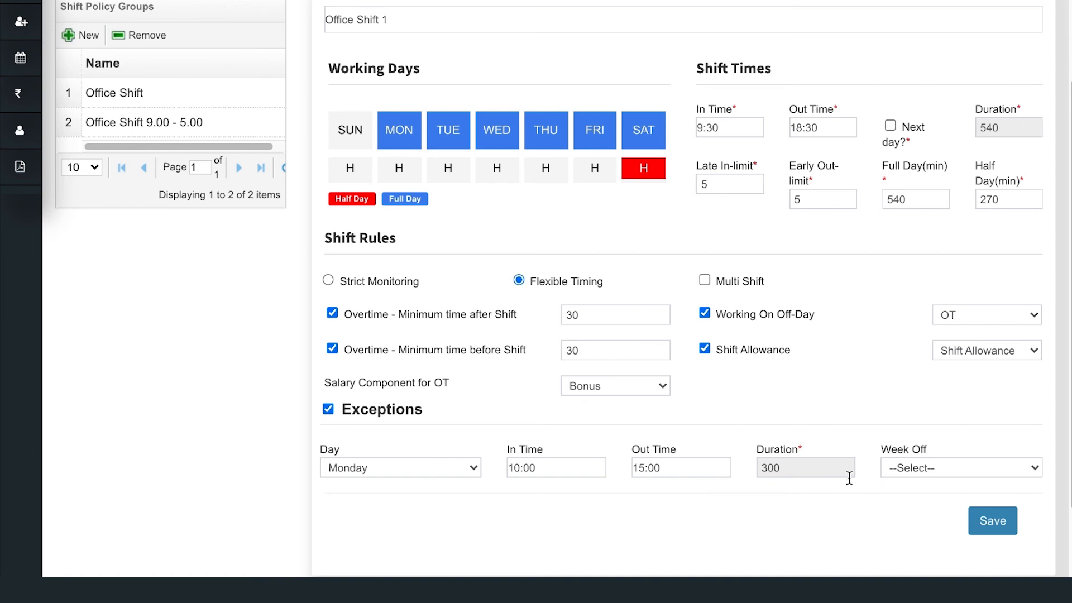
Step: Set Week Off for the Monday exception to All and save the shift policy
click(957, 470)
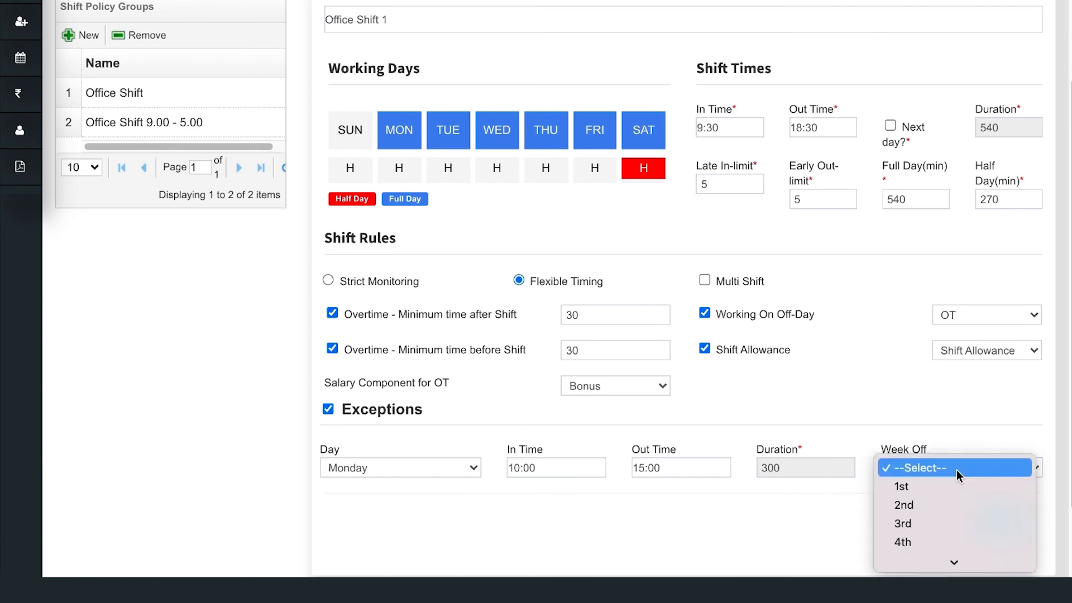
click(956, 487)
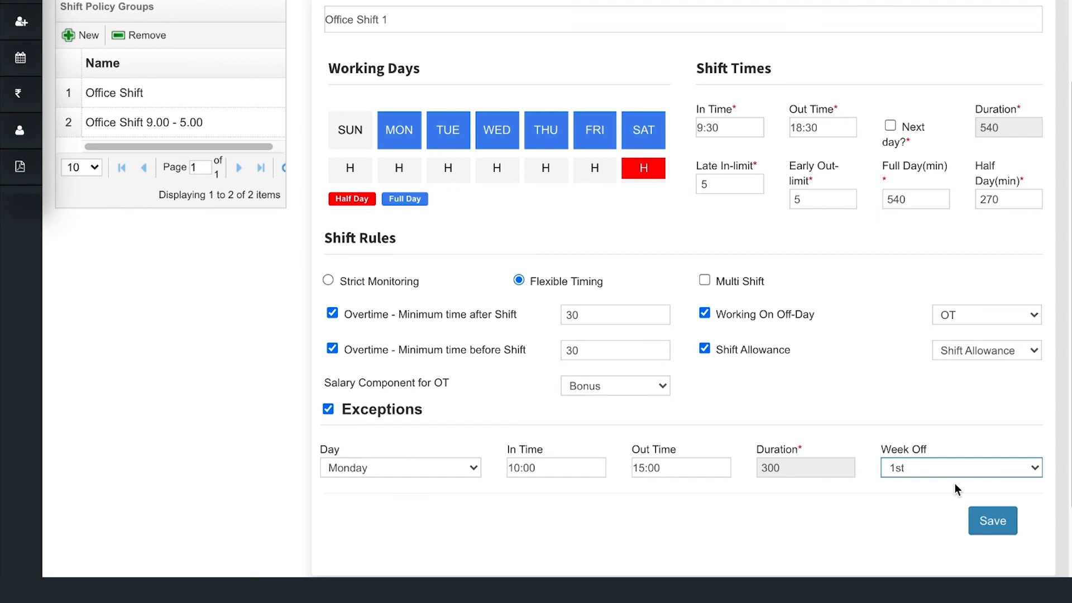
click(950, 469)
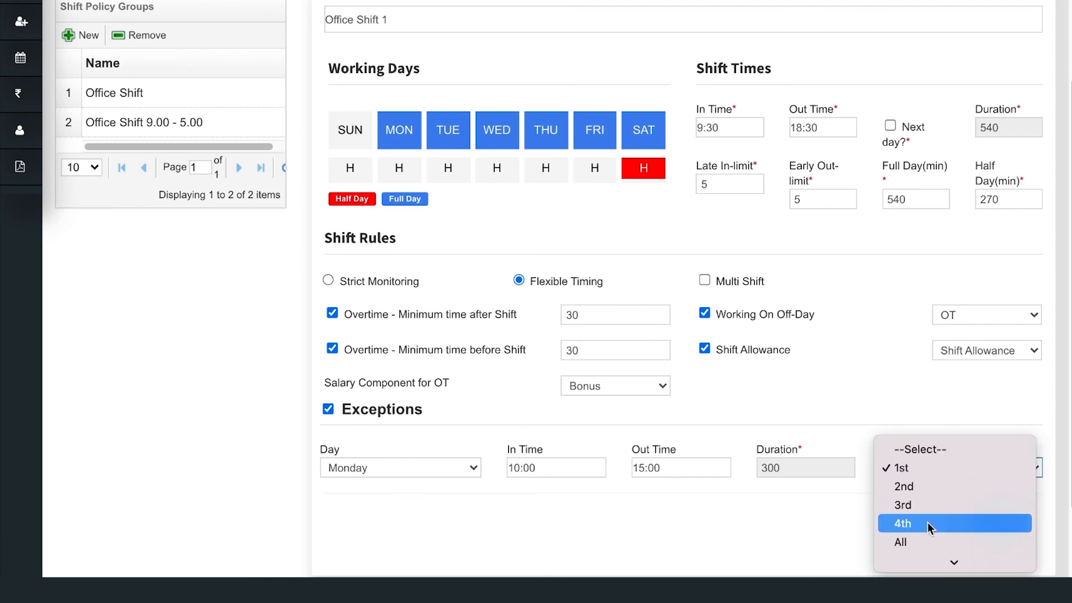
click(922, 545)
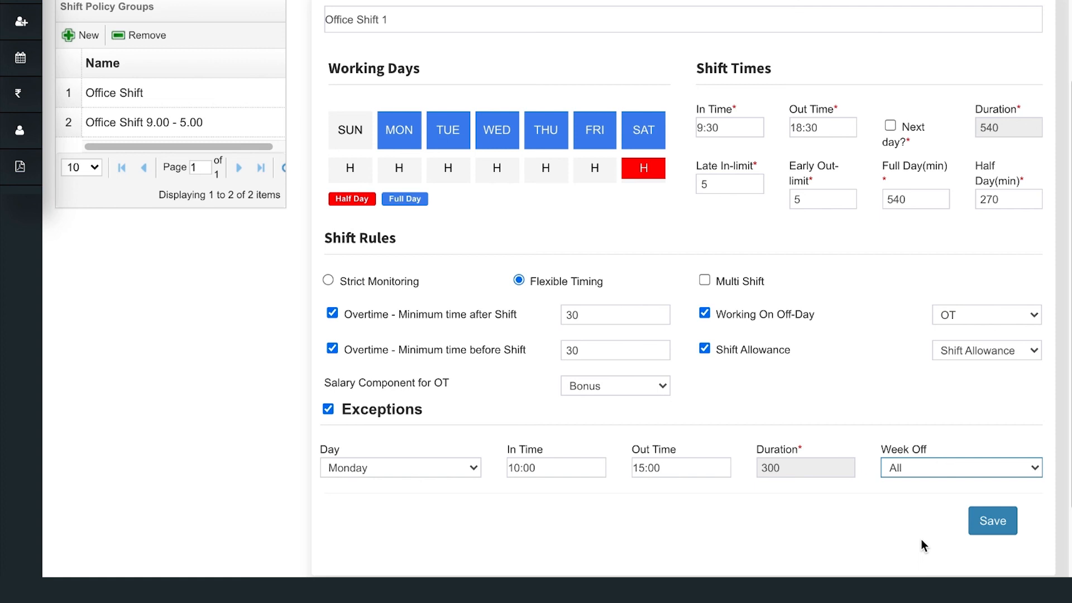
click(983, 523)
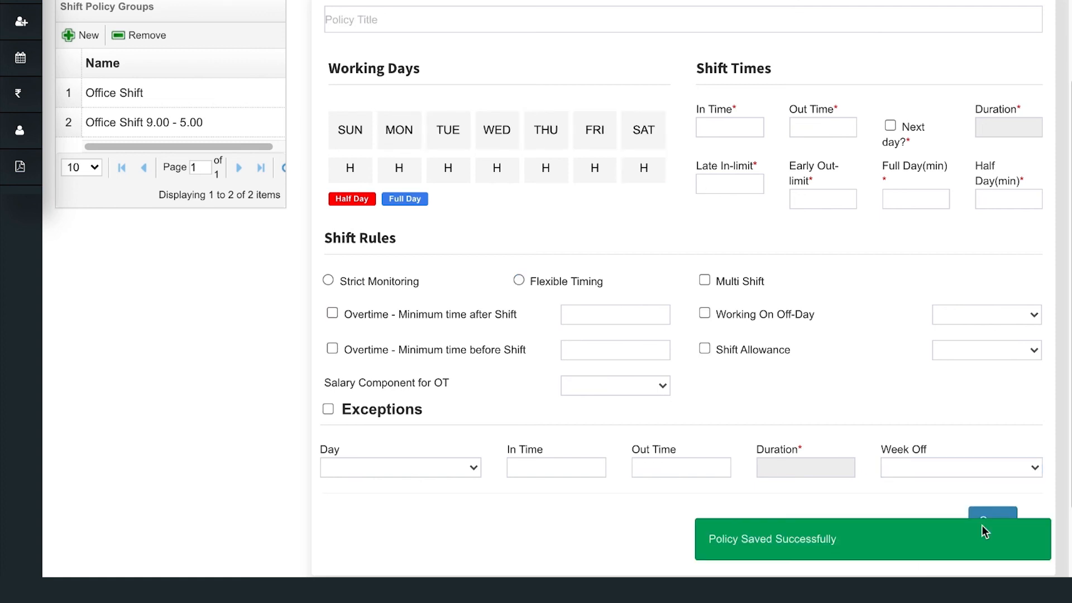